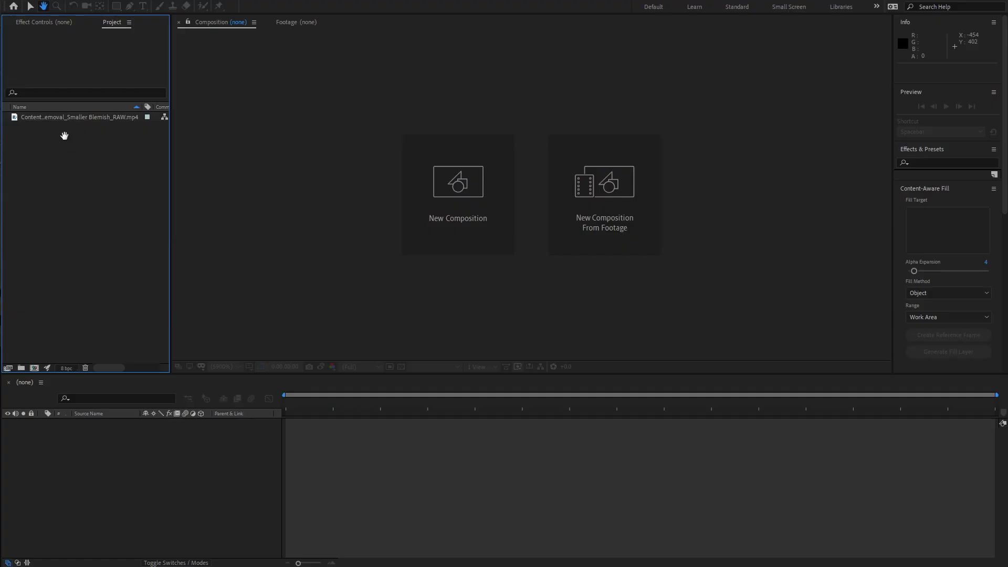
- Make a new comp from the blemish footage, go to 0;00;41;11, and zoom onto the cheek mark
{"action": "right_click", "coordinate": [56, 121]}
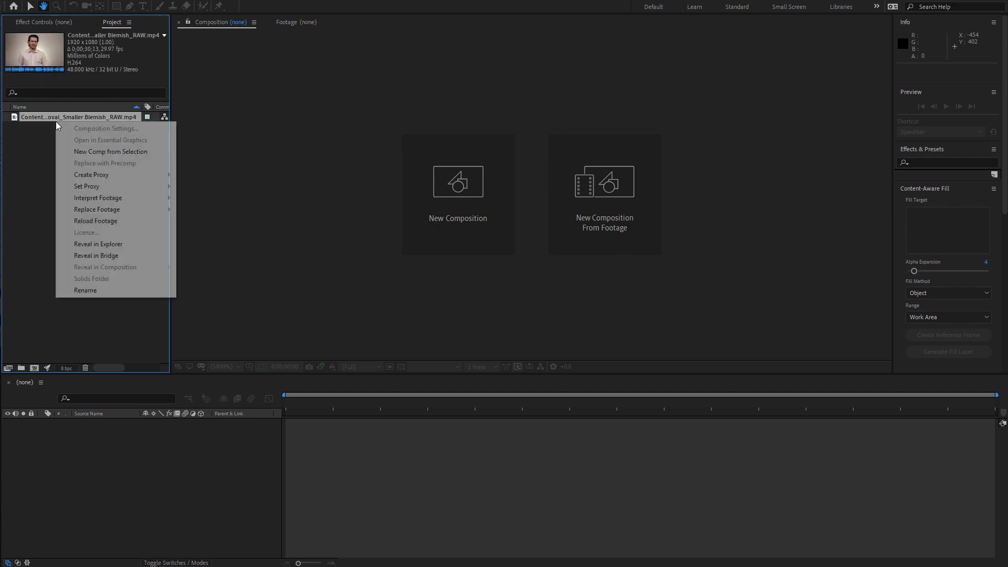
{"action": "left_click", "coordinate": [78, 151]}
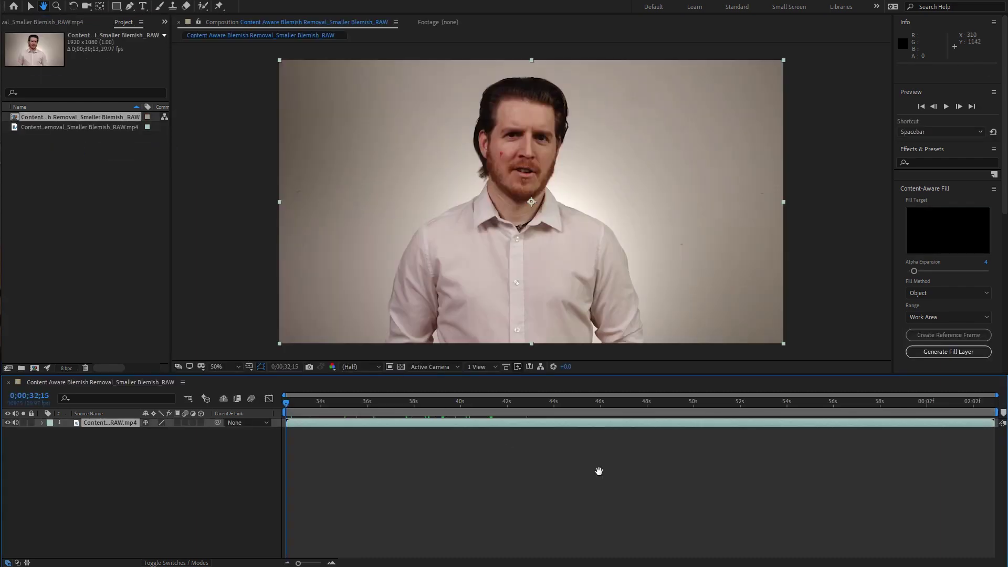
{"action": "left_click_drag", "start_coordinate": [385, 407], "coordinate": [492, 415]}
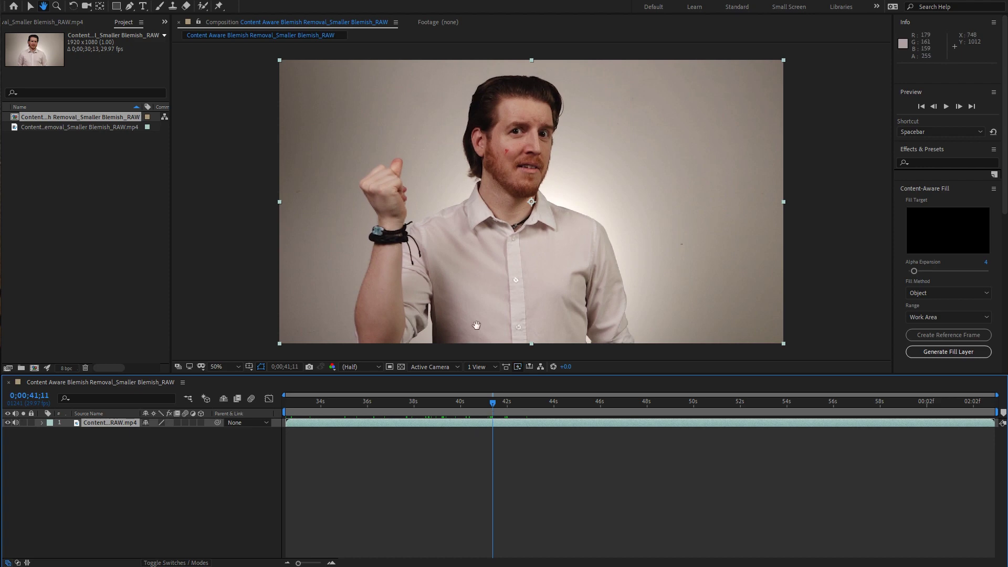
{"action": "scroll", "coordinate": [524, 161], "scroll_direction": "up", "scroll_amount": 7}
{"action": "scroll", "coordinate": [524, 160], "scroll_direction": "down", "scroll_amount": 3}
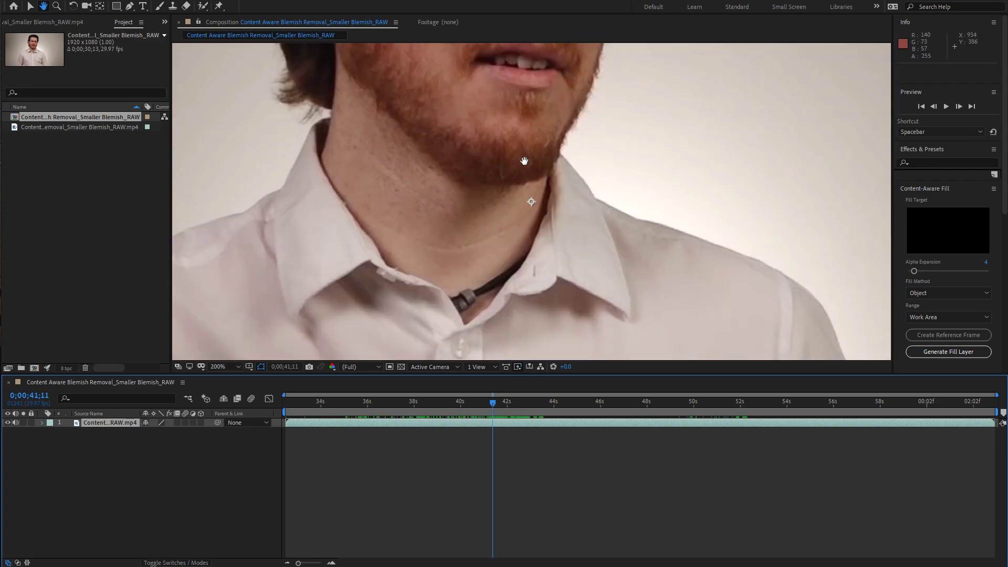
{"action": "left_click_drag", "start_coordinate": [300, 59], "coordinate": [375, 165]}
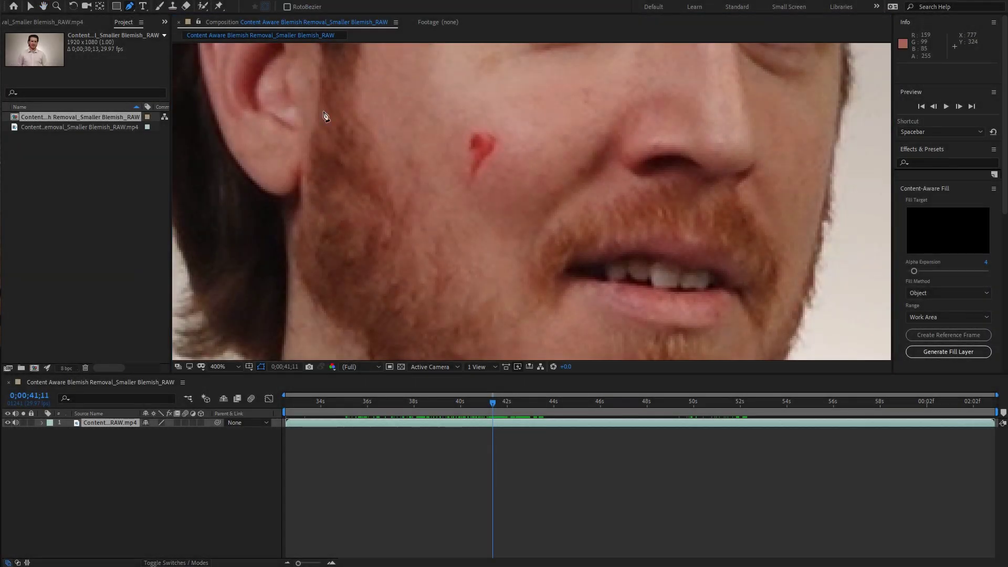
- Trace a six-point closed Pen mask tightly around the red cheek blemish on the footage layer
{"action": "left_click", "coordinate": [441, 425]}
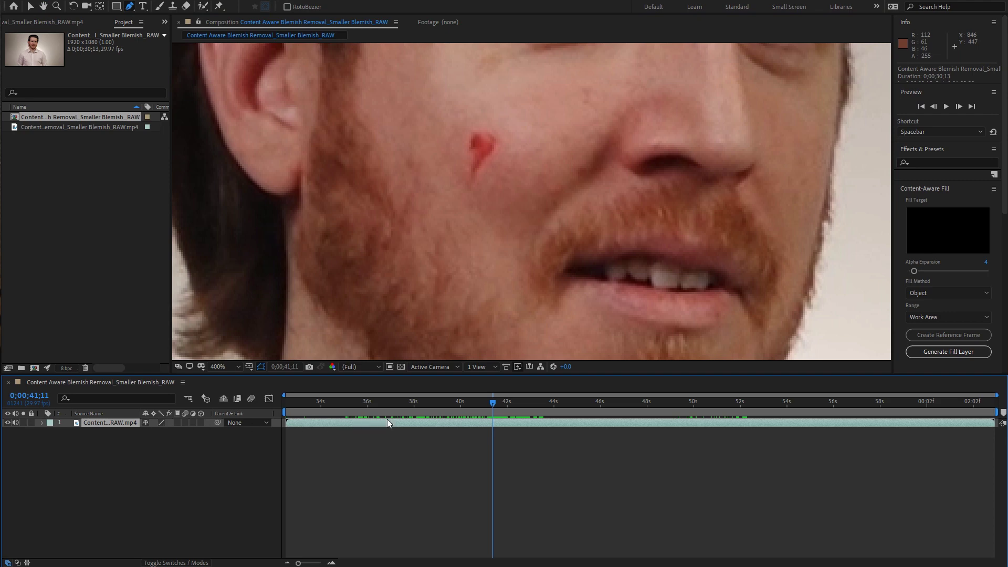
{"action": "left_click", "coordinate": [468, 127]}
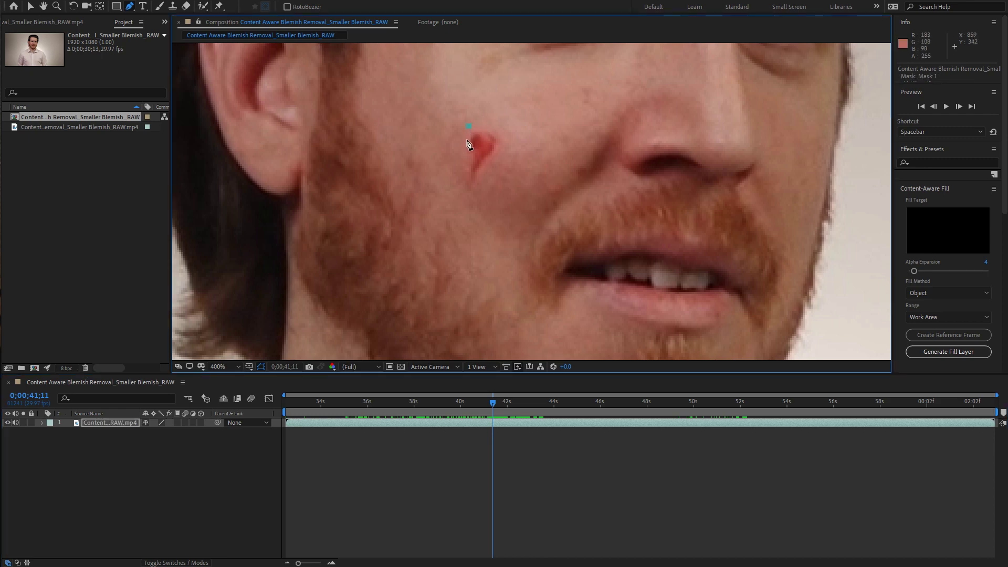
{"action": "left_click", "coordinate": [466, 144]}
{"action": "left_click", "coordinate": [467, 161]}
{"action": "left_click", "coordinate": [466, 179]}
{"action": "left_click", "coordinate": [488, 174]}
{"action": "left_click", "coordinate": [494, 156]}
{"action": "left_click", "coordinate": [471, 127]}
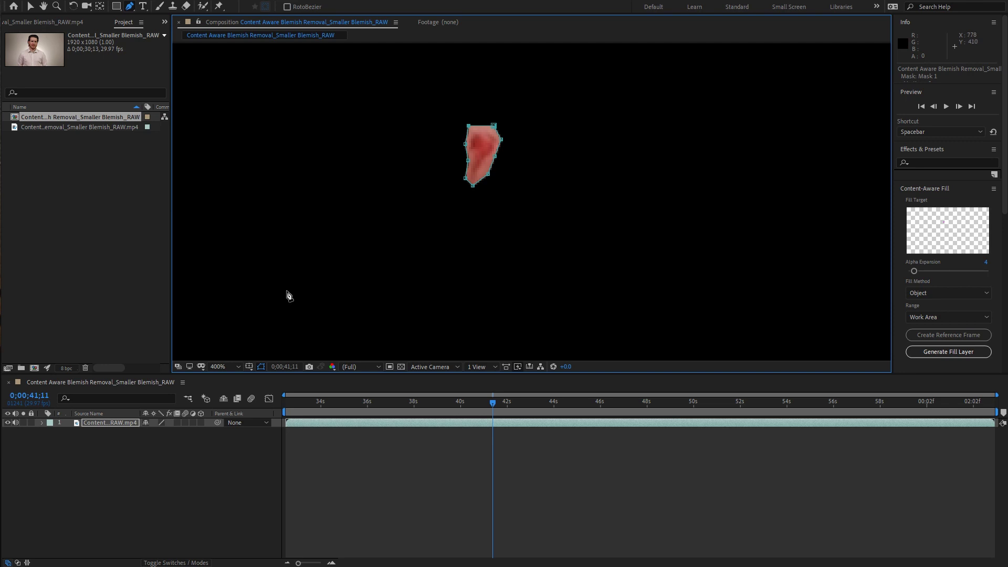
- Expand the footage layer's masks and set Mask 1's mode to None
{"action": "left_click", "coordinate": [41, 424]}
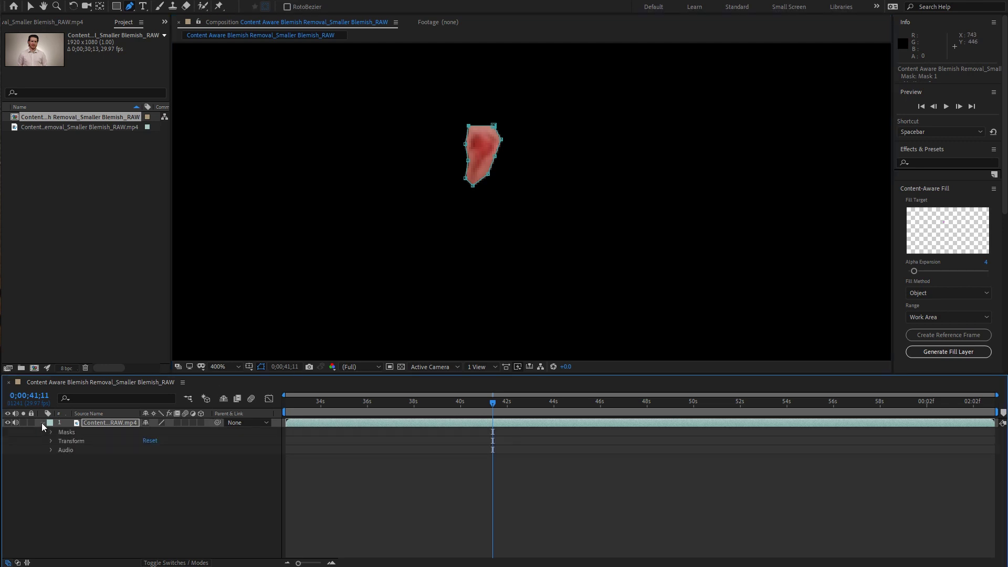
{"action": "left_click", "coordinate": [51, 433]}
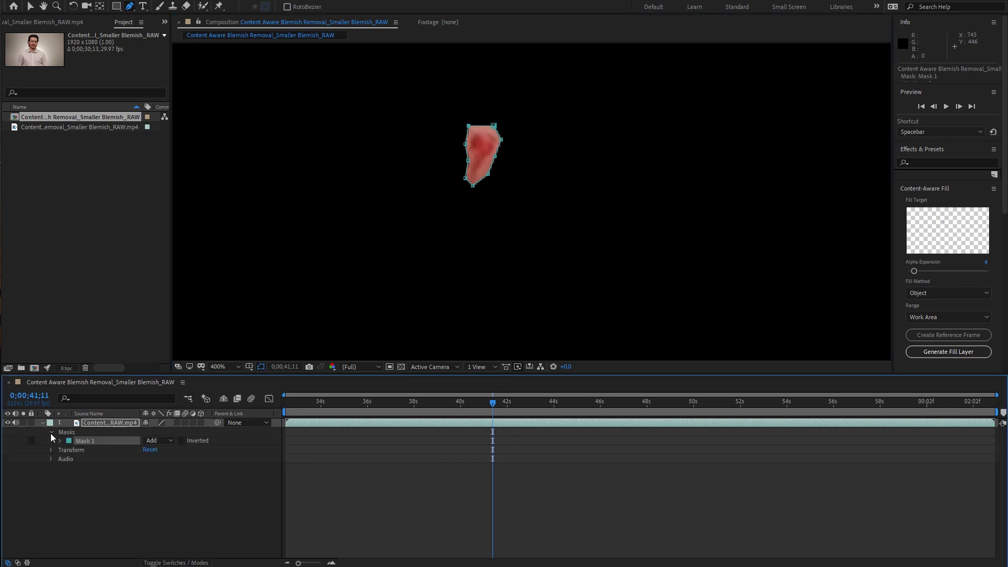
{"action": "left_click", "coordinate": [164, 440]}
{"action": "left_click", "coordinate": [167, 450]}
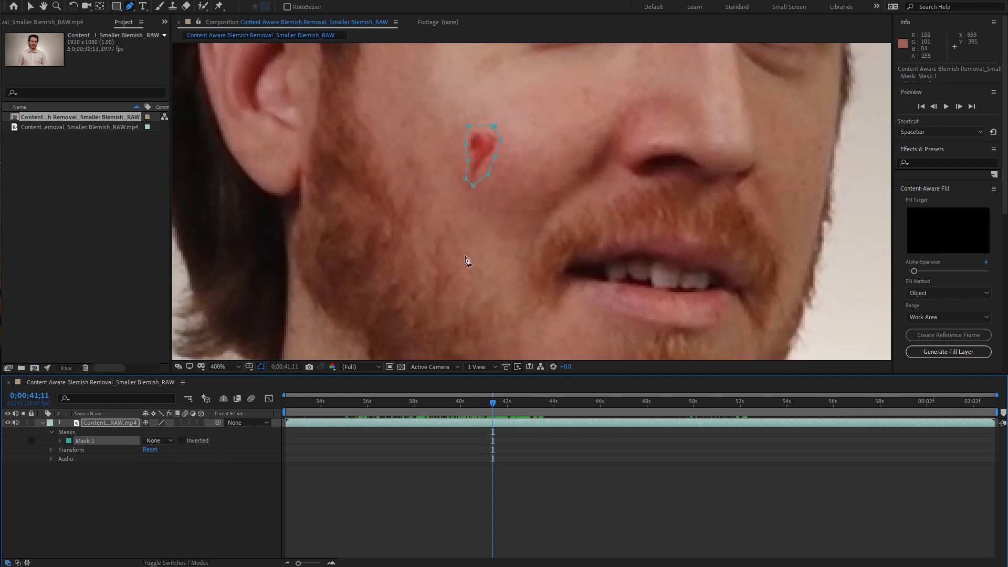
- Preview Mask 1 as Subtract on later frames, then set its mode back to None
{"action": "left_click", "coordinate": [163, 440]}
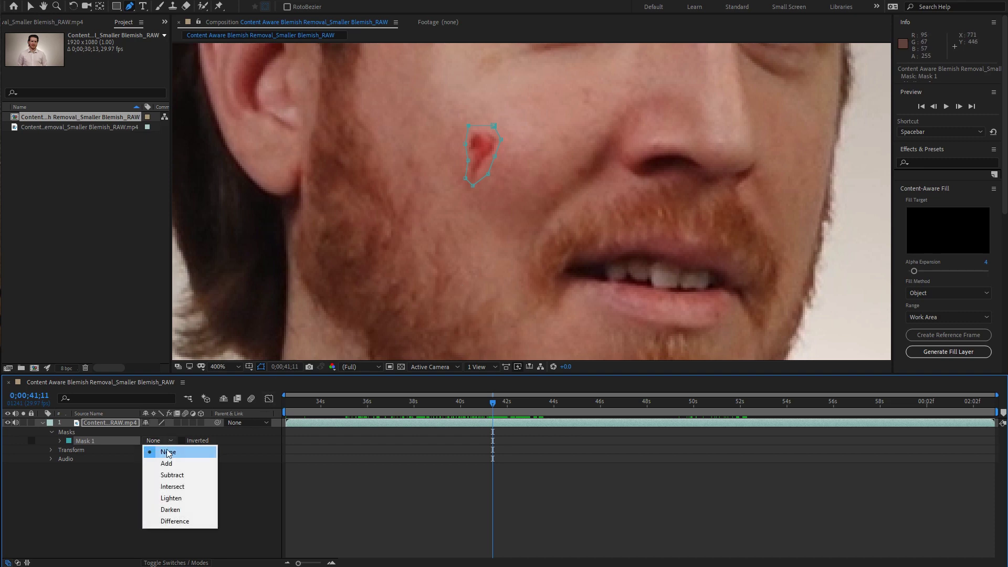
{"action": "left_click", "coordinate": [172, 475]}
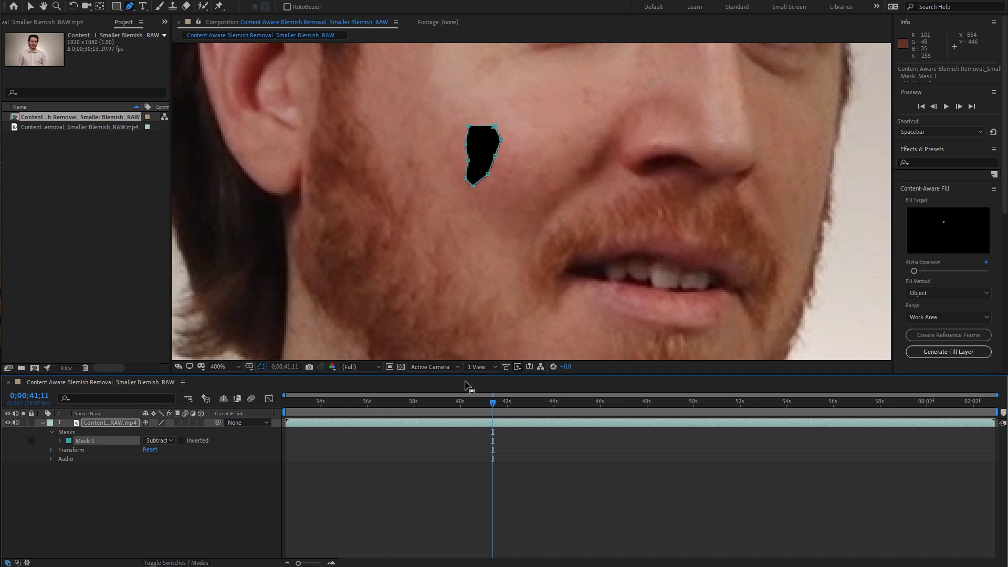
{"action": "mouse_move", "coordinate": [495, 402]}
{"action": "left_mouse_down"}
{"action": "mouse_move", "coordinate": [533, 403]}
{"action": "mouse_move", "coordinate": [494, 403]}
{"action": "left_mouse_up"}
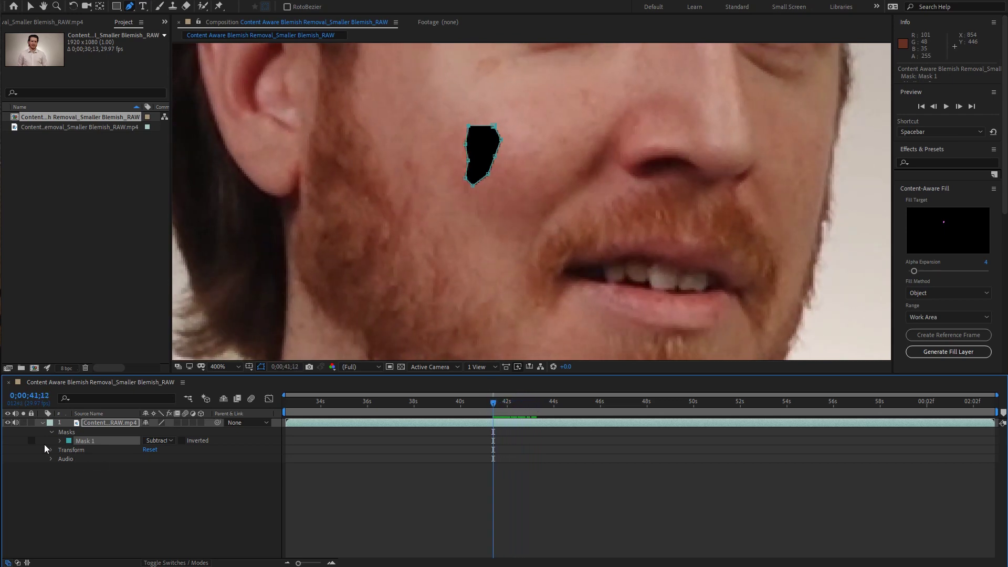
{"action": "left_click", "coordinate": [166, 442]}
{"action": "left_click", "coordinate": [168, 449]}
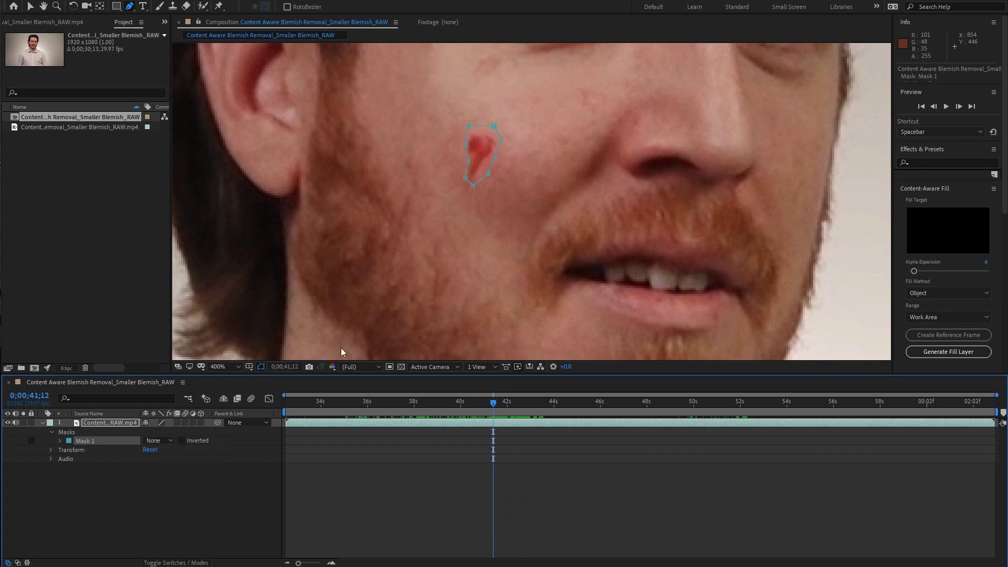
{"action": "left_click_drag", "start_coordinate": [494, 405], "coordinate": [482, 404]}
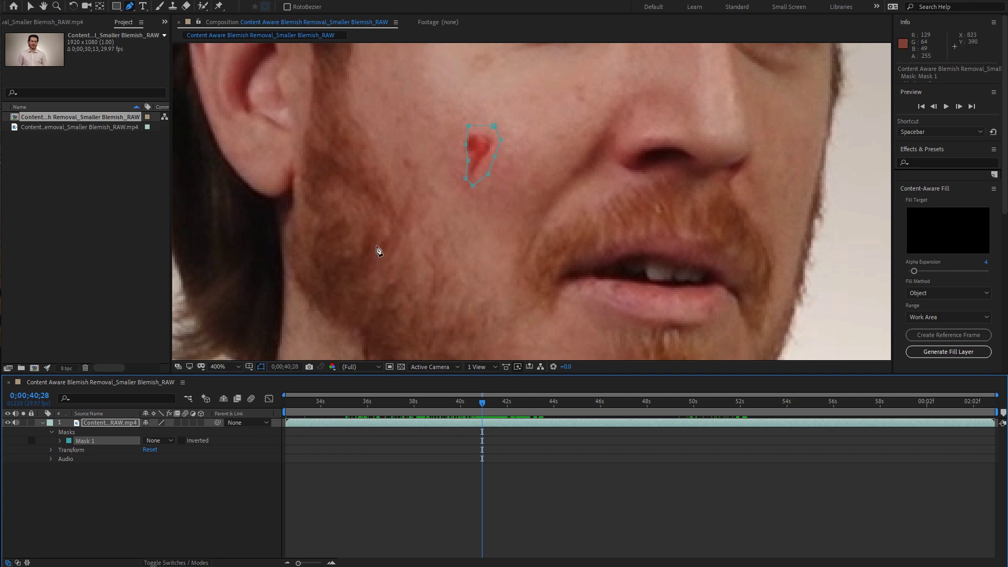
- Zoom out, find frame 41;07 where the mark appears, and start Mask Opacity keyframing there
{"action": "key", "text": "comma"}
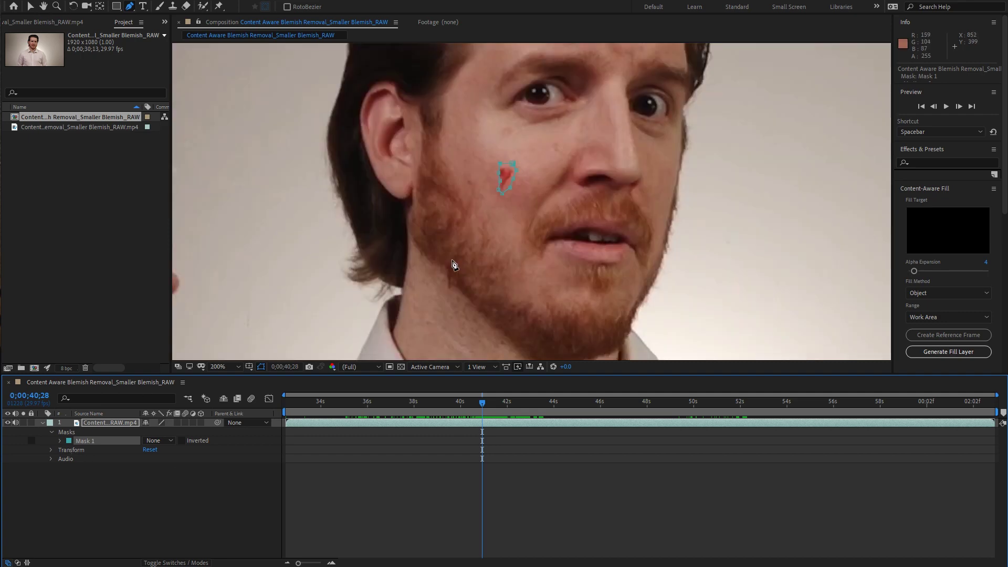
{"action": "key", "text": "comma"}
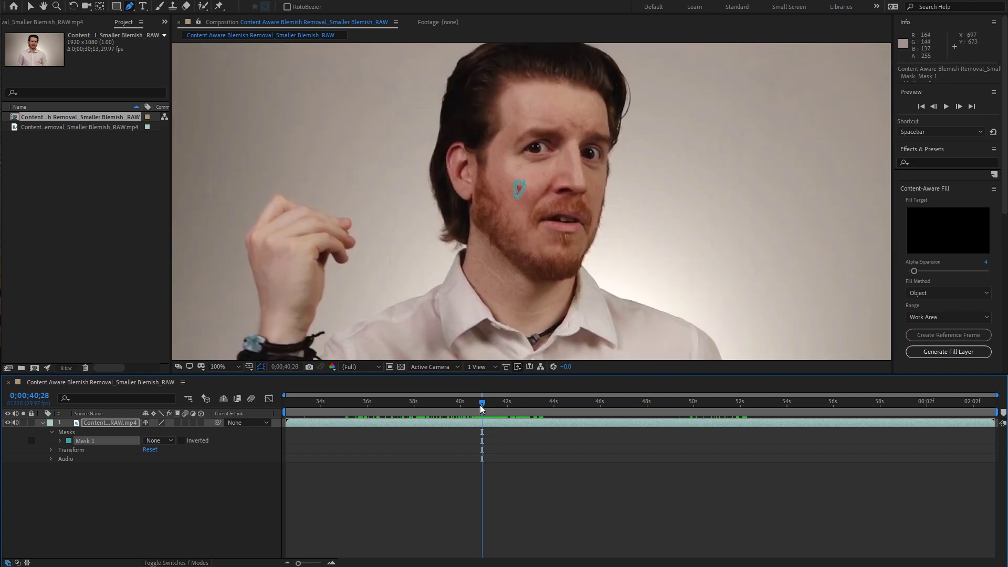
{"action": "left_click_drag", "start_coordinate": [483, 408], "coordinate": [490, 408]}
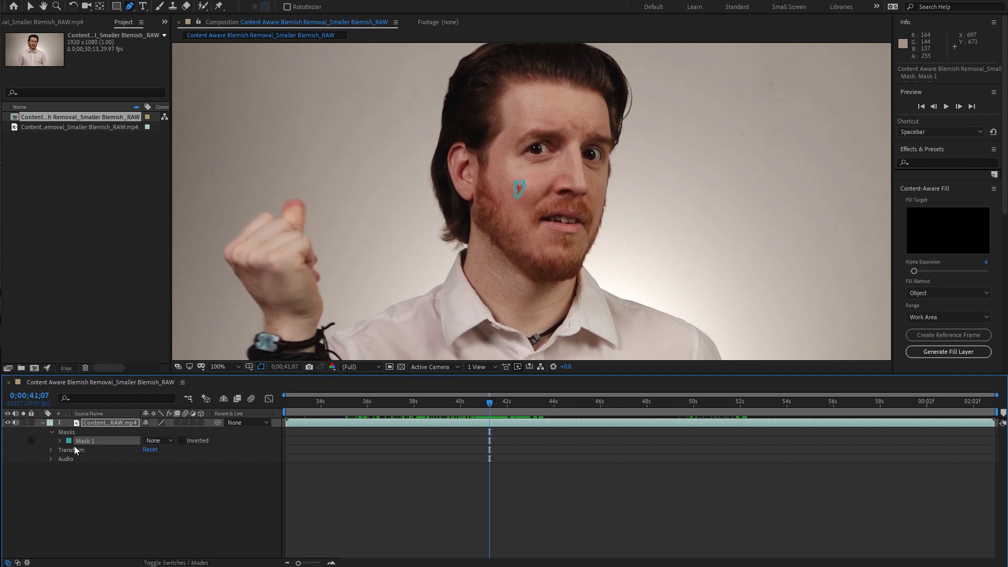
{"action": "left_click", "coordinate": [60, 441]}
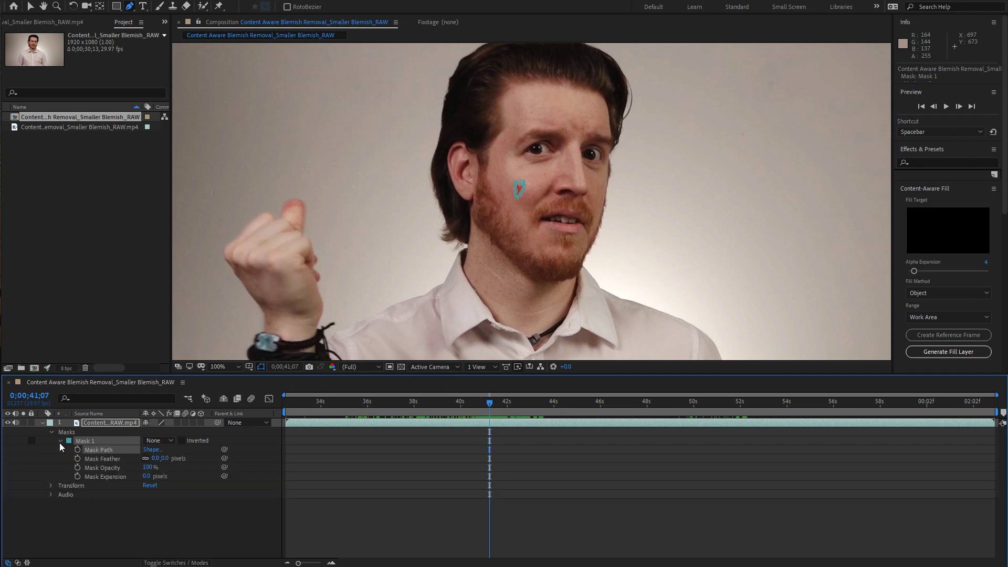
{"action": "left_click", "coordinate": [78, 467]}
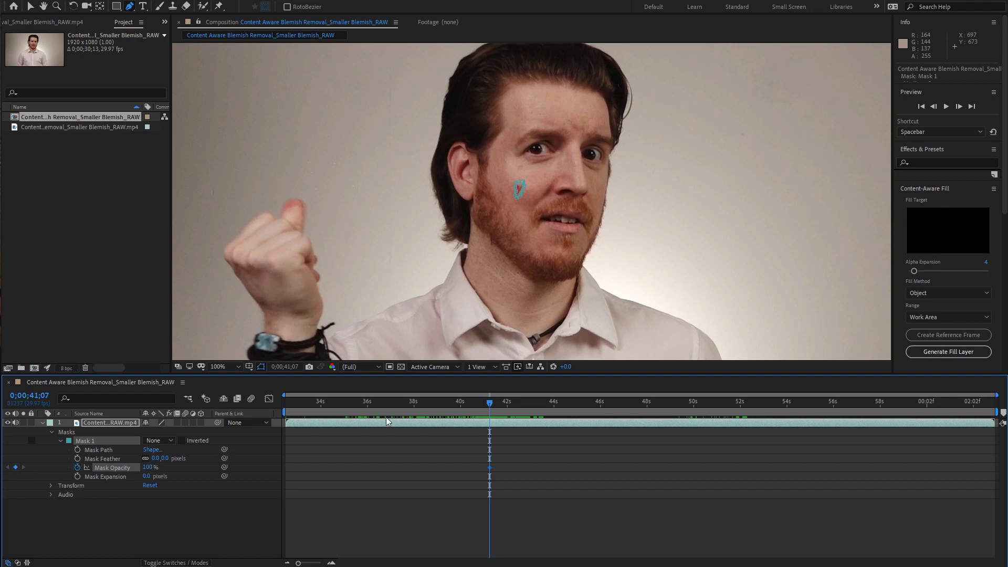
- Add a 0% Mask Opacity keyframe at 41;06, one frame before the 100% key
{"action": "left_click_drag", "start_coordinate": [492, 408], "coordinate": [491, 408]}
{"action": "key", "text": "F2"}
{"action": "key", "text": "semicolon"}
{"action": "left_click", "coordinate": [7, 467]}
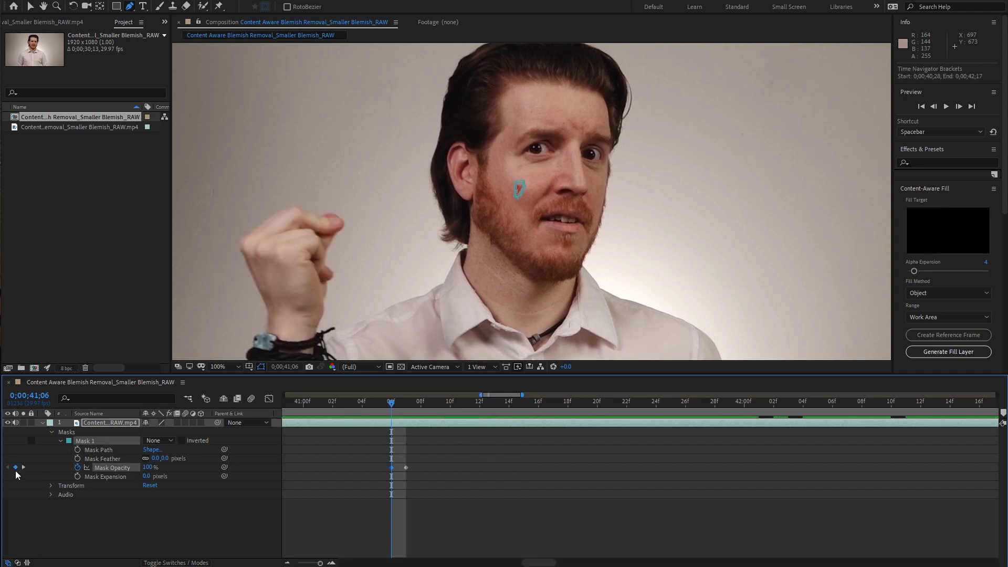
{"action": "left_click", "coordinate": [15, 467]}
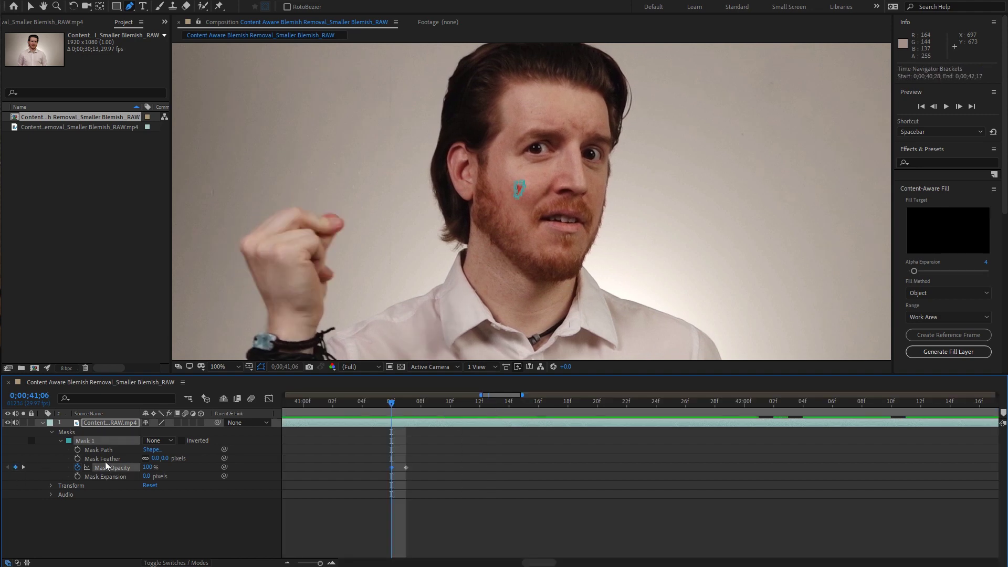
{"action": "left_click", "coordinate": [149, 467]}
{"action": "type", "text": "0"}
{"action": "key", "text": "Return"}
{"action": "left_click", "coordinate": [23, 467]}
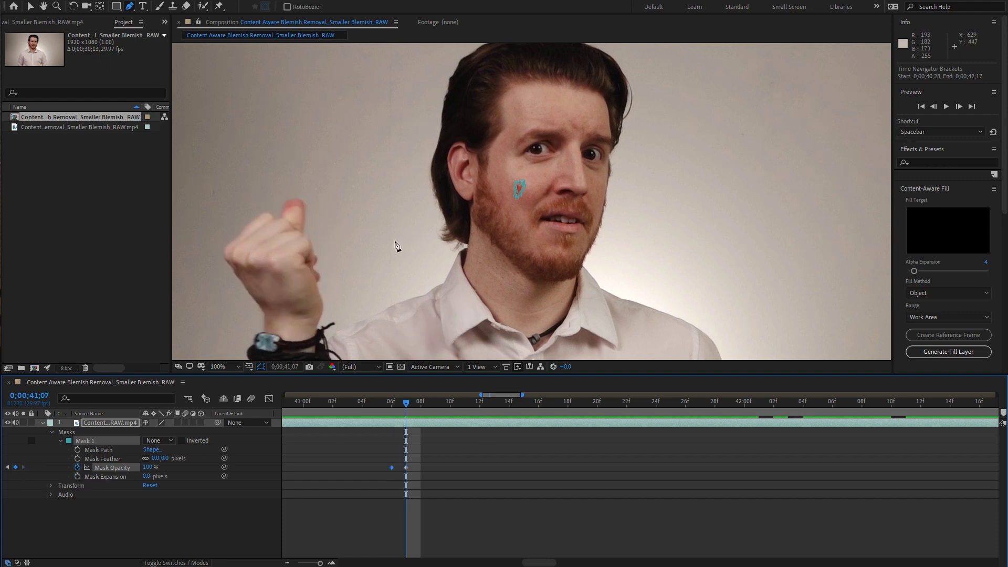
- Zoom in on the cheek mark and enable Mask Path keyframing
{"action": "key", "text": "period"}
{"action": "key", "text": "period"}
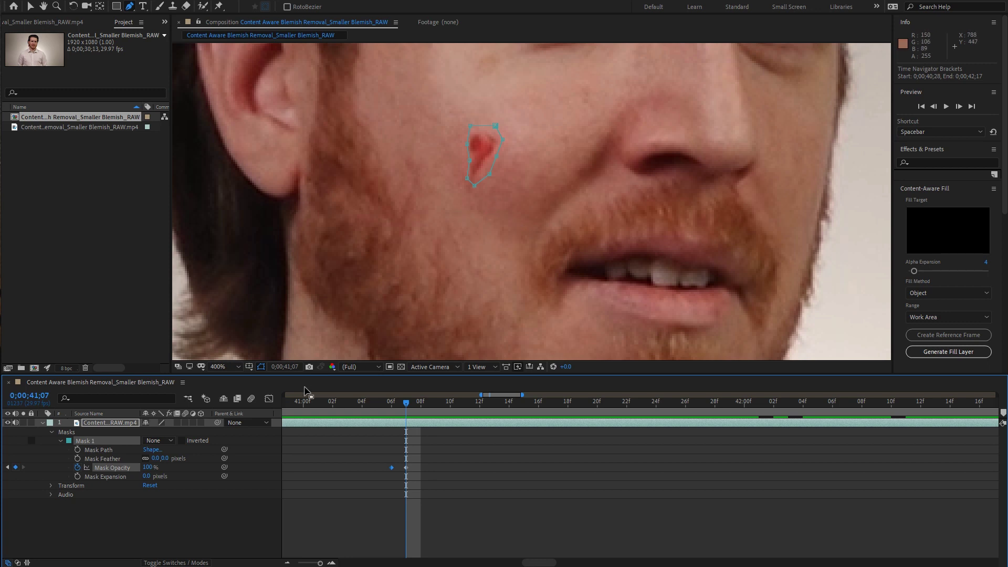
{"action": "left_click", "coordinate": [114, 451]}
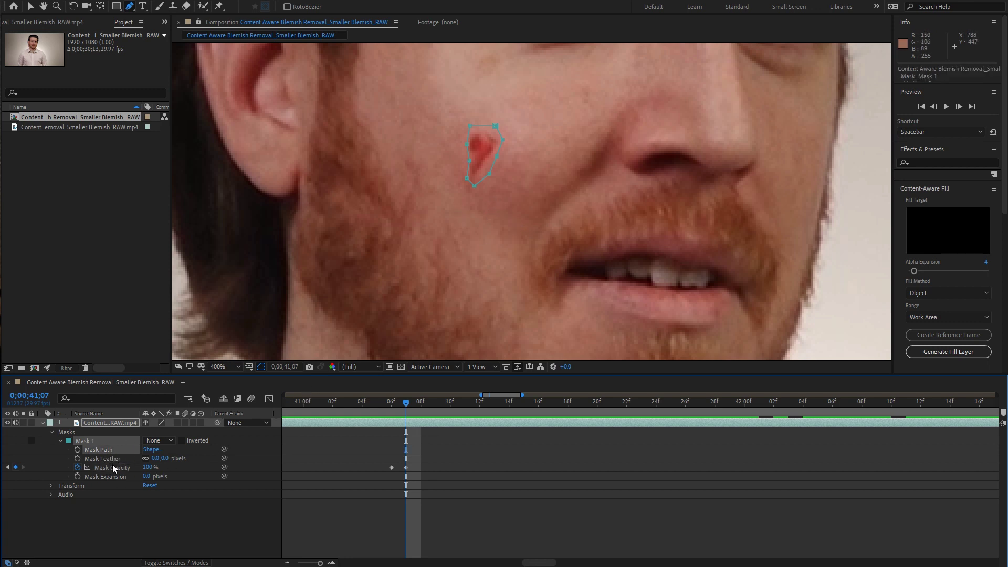
{"action": "left_click", "coordinate": [78, 450]}
- Step to frames 41;12 and 41;15, repositioning the mask over the blemish on each
{"action": "left_click", "coordinate": [418, 404]}
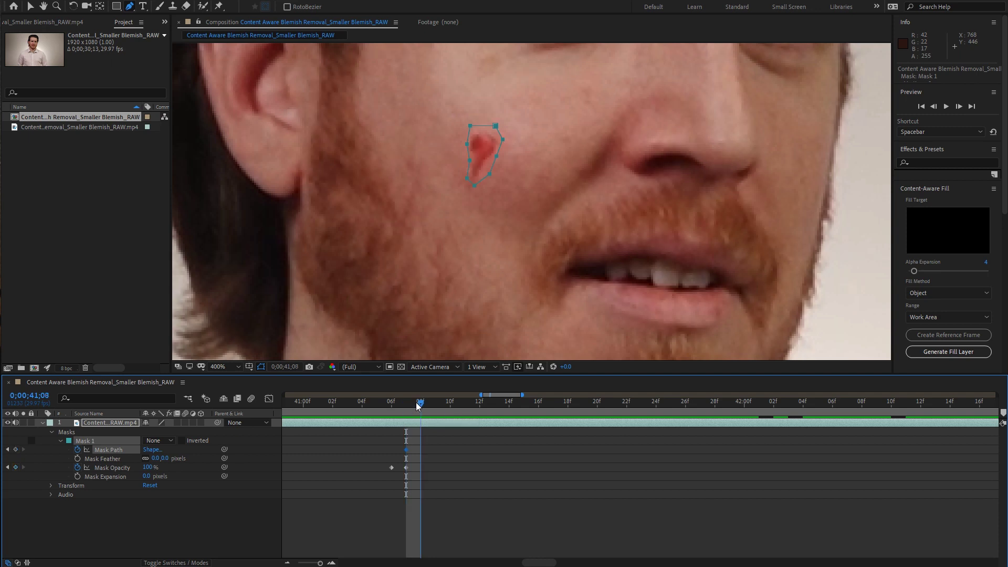
{"action": "left_click", "coordinate": [435, 404]}
{"action": "left_click", "coordinate": [449, 404]}
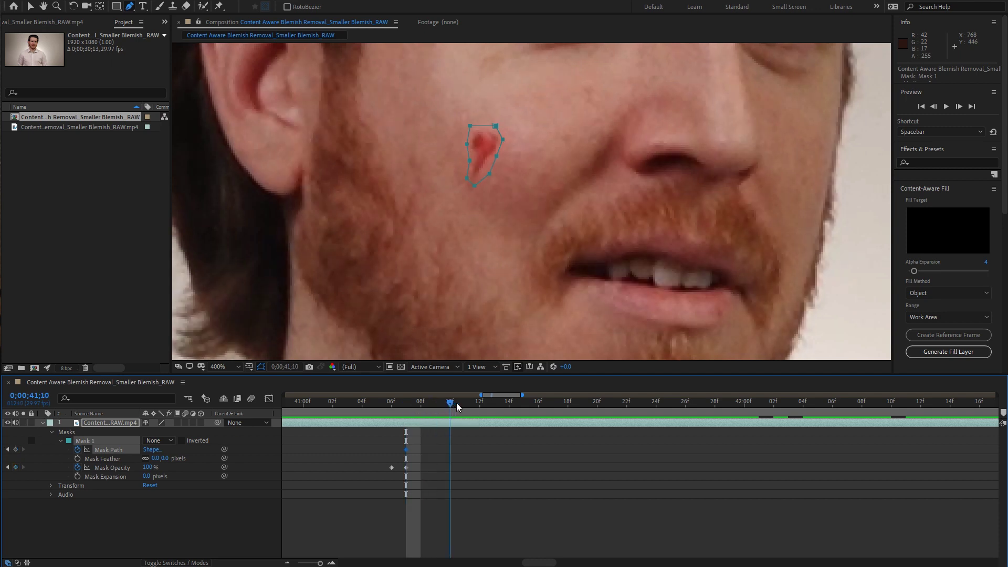
{"action": "left_click", "coordinate": [465, 403]}
{"action": "left_click", "coordinate": [480, 403]}
{"action": "left_click", "coordinate": [450, 403]}
{"action": "left_click", "coordinate": [463, 402]}
{"action": "left_click", "coordinate": [477, 403]}
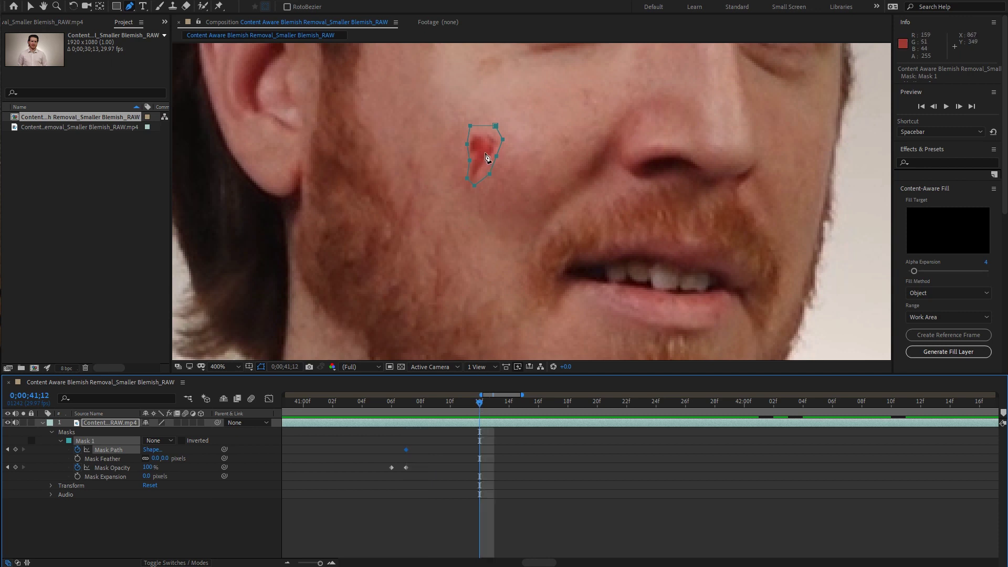
{"action": "left_click_drag", "start_coordinate": [476, 127], "coordinate": [470, 132]}
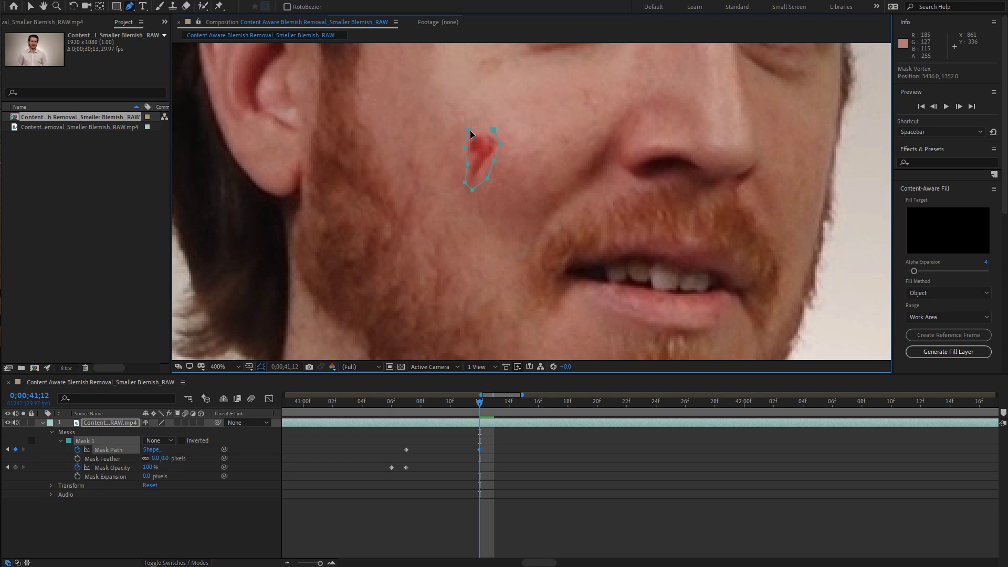
{"action": "left_click", "coordinate": [482, 403]}
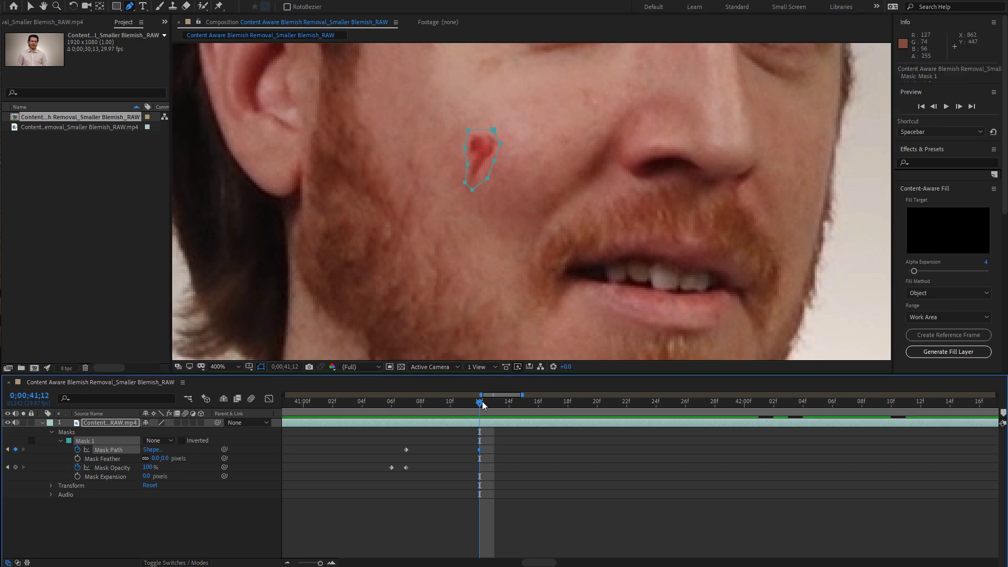
{"action": "left_click_drag", "start_coordinate": [487, 401], "coordinate": [579, 406]}
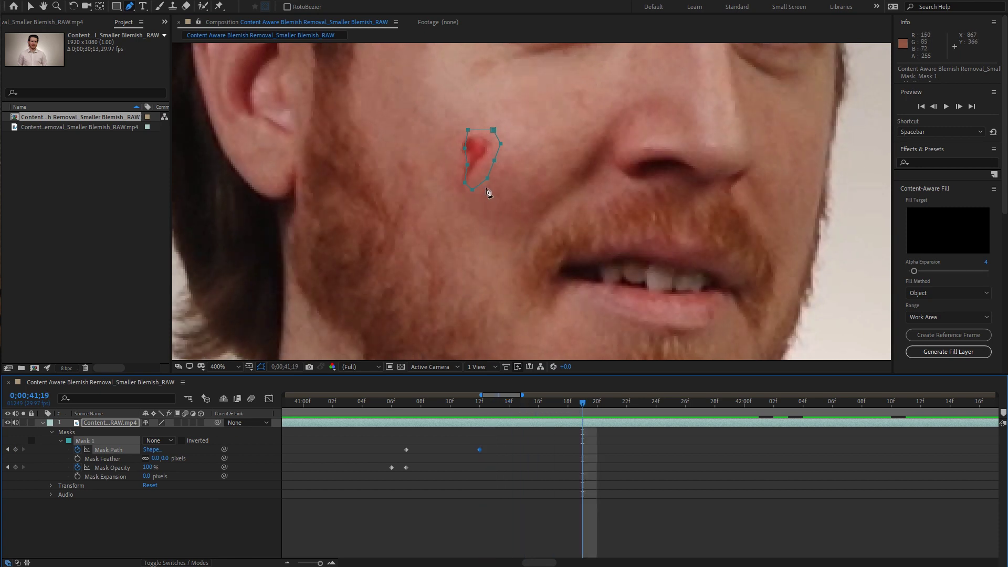
{"action": "left_click_drag", "start_coordinate": [488, 177], "coordinate": [480, 181]}
- Advance through 41;24 and 41;27 onward, reshaping the mask to keep covering the blemish
{"action": "left_click_drag", "start_coordinate": [589, 407], "coordinate": [656, 412]}
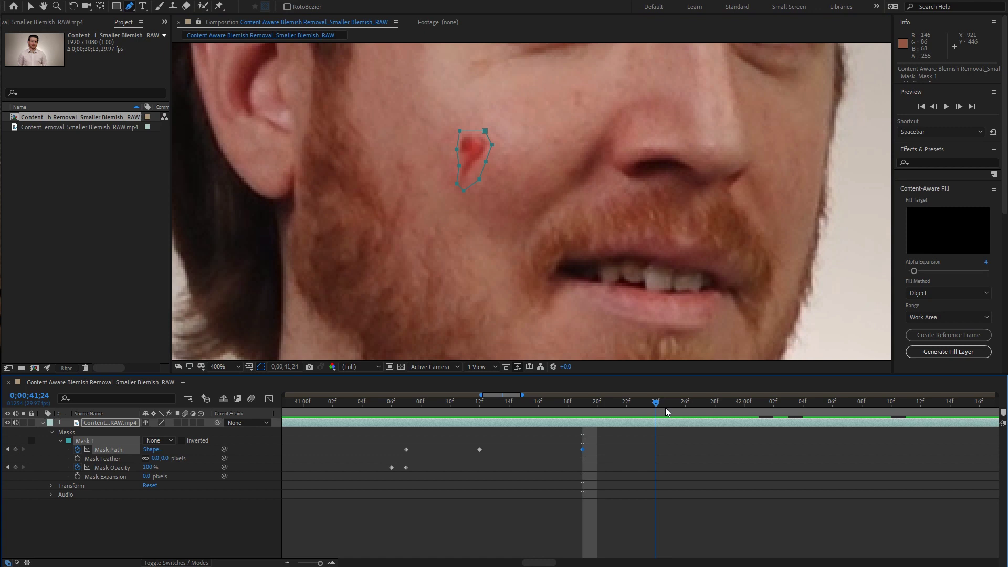
{"action": "left_click_drag", "start_coordinate": [666, 408], "coordinate": [787, 427]}
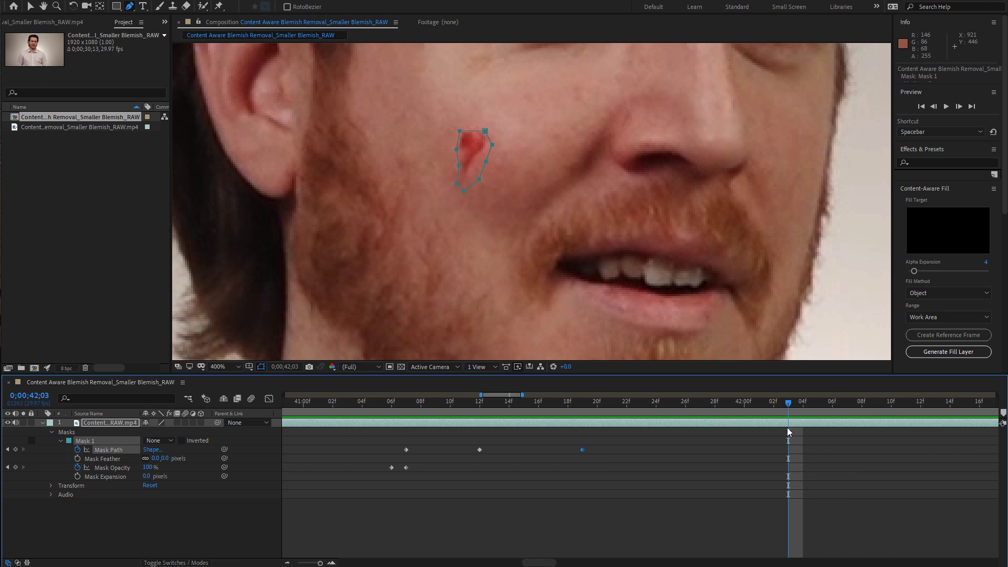
{"action": "key", "text": "Page_Up"}
{"action": "key", "text": "Page_Up"}
{"action": "key", "text": "Page_Down"}
{"action": "key", "text": "Page_Down"}
{"action": "key", "text": "Page_Down"}
{"action": "key", "text": "Page_Down"}
{"action": "key", "text": "Page_Down"}
{"action": "key", "text": "Page_Down"}
{"action": "key", "text": "Page_Down"}
{"action": "left_click_drag", "start_coordinate": [480, 138], "coordinate": [419, 163]}
{"action": "key", "text": "Page_Down"}
{"action": "key", "text": "Page_Down"}
{"action": "key", "text": "Page_Down"}
{"action": "key", "text": "Page_Down"}
{"action": "key", "text": "Page_Down"}
{"action": "key", "text": "Page_Down"}
{"action": "key", "text": "Page_Down"}
{"action": "key", "text": "Page_Down"}
{"action": "key", "text": "Page_Down"}
{"action": "key", "text": "Page_Down"}
{"action": "key", "text": "Page_Down"}
{"action": "key", "text": "Page_Down"}
{"action": "key", "text": "Page_Down"}
{"action": "key", "text": "Page_Down"}
{"action": "key", "text": "Page_Down"}
{"action": "key", "text": "Page_Down"}
{"action": "key", "text": "Page_Down"}
{"action": "key", "text": "Page_Down"}
{"action": "key", "text": "Page_Down"}
{"action": "key", "text": "Page_Down"}
{"action": "key", "text": "Page_Down"}
{"action": "key", "text": "Page_Down"}
{"action": "key", "text": "Page_Down"}
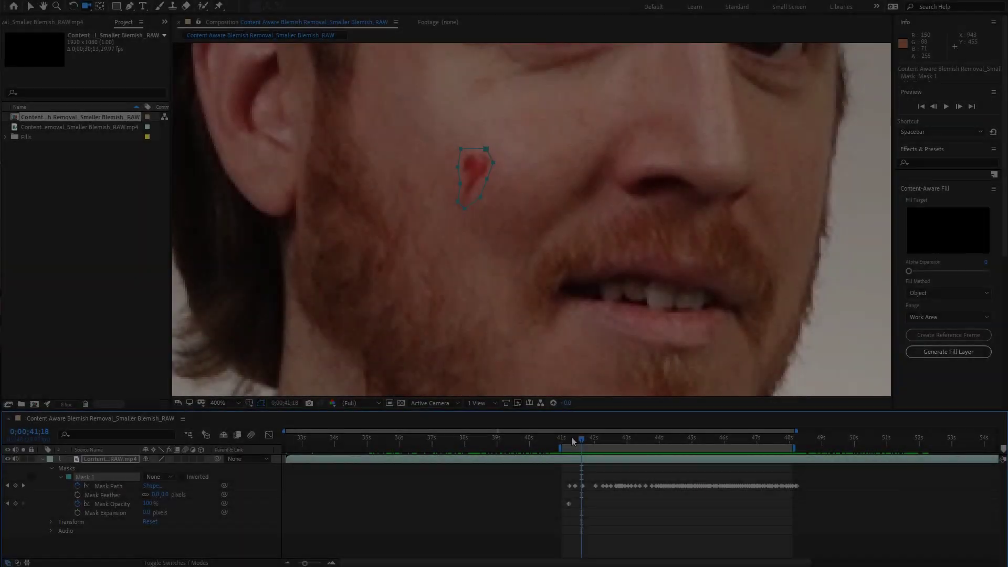
{"action": "mouse_move", "coordinate": [571, 437]}
{"action": "left_mouse_down"}
{"action": "mouse_move", "coordinate": [738, 441]}
{"action": "mouse_move", "coordinate": [570, 442]}
{"action": "left_mouse_up"}
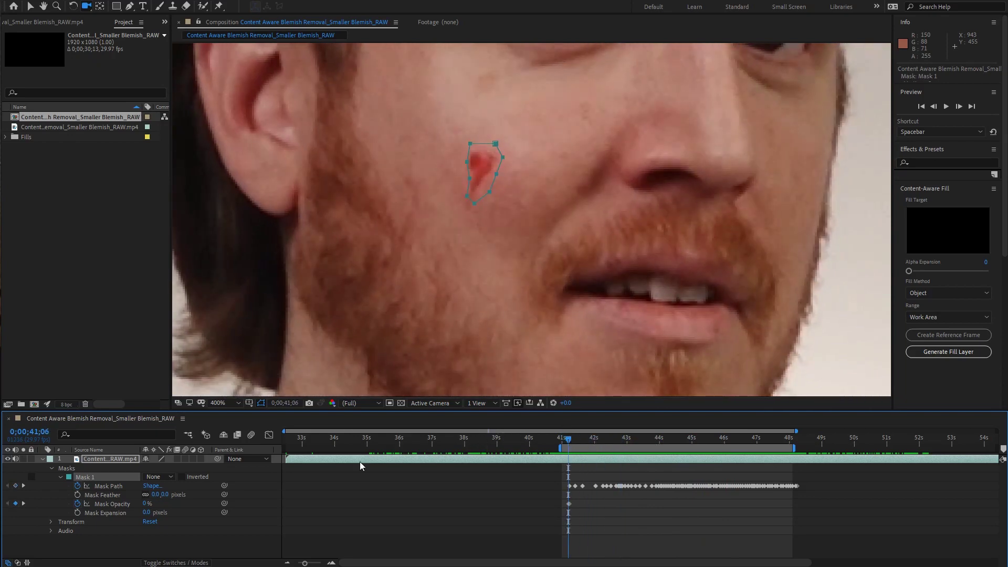
- Switch Mask 1's mode from None to Subtract in the timeline
{"action": "left_click", "coordinate": [158, 479]}
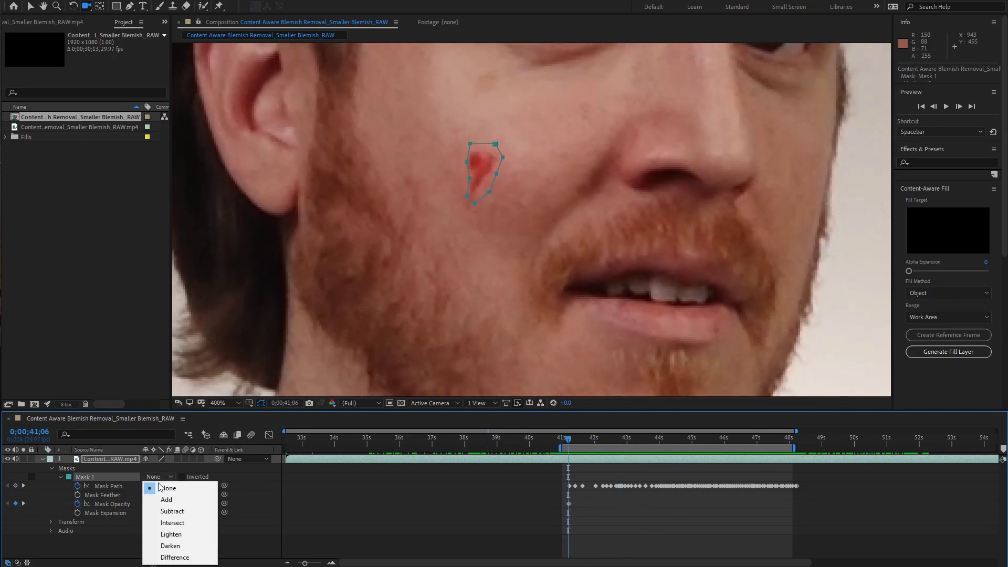
{"action": "left_click", "coordinate": [173, 510]}
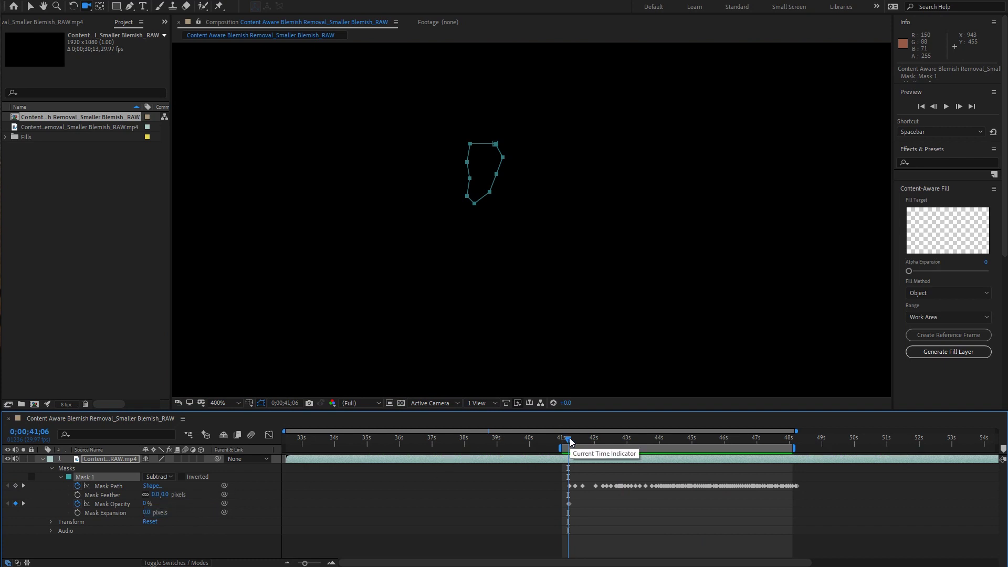
- Generate a Content-Aware Fill layer with Alpha Expansion 3 and the Edge Blend method
{"action": "left_click_drag", "start_coordinate": [570, 442], "coordinate": [574, 444]}
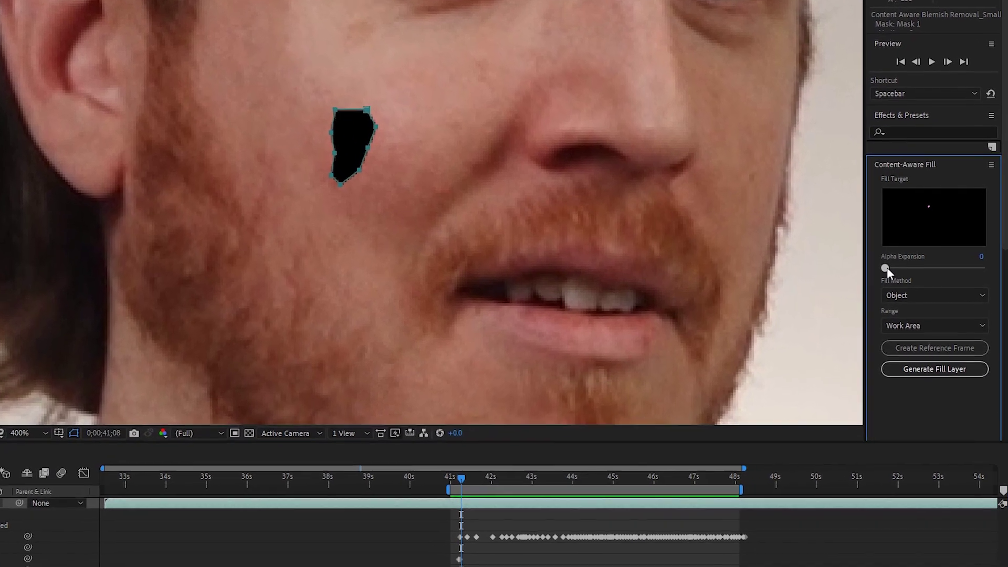
{"action": "left_click_drag", "start_coordinate": [887, 266], "coordinate": [890, 266]}
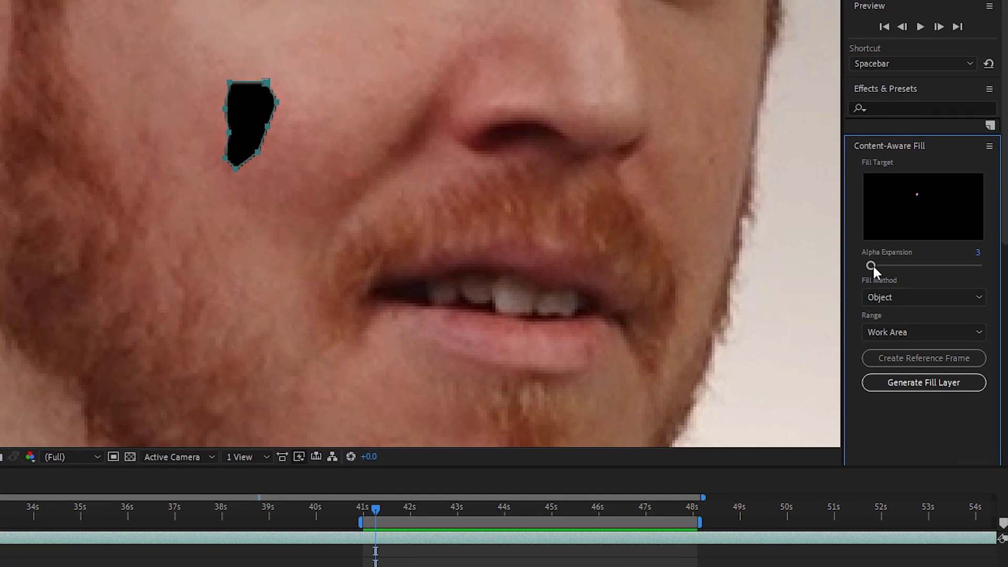
{"action": "left_click", "coordinate": [882, 299]}
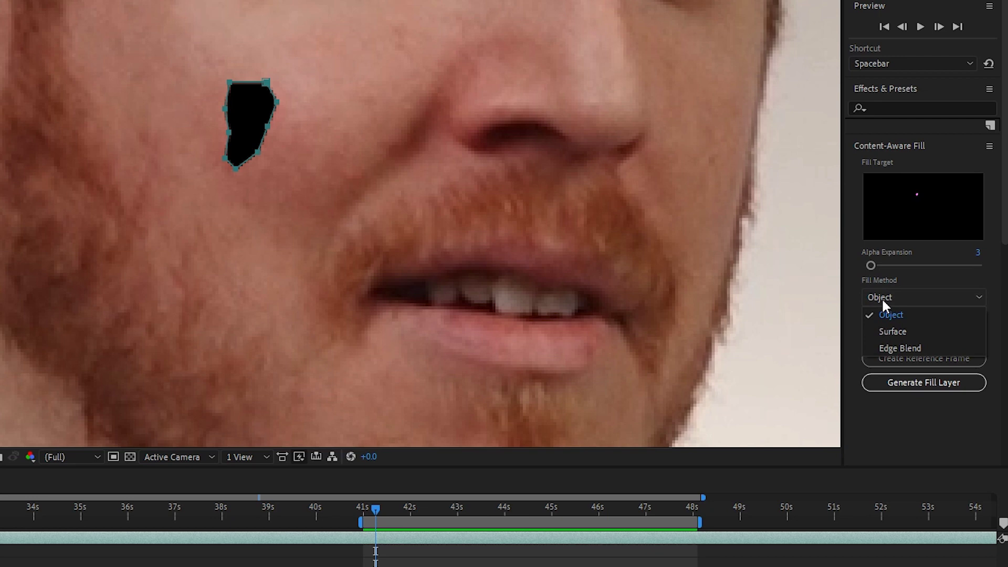
{"action": "left_click", "coordinate": [935, 343]}
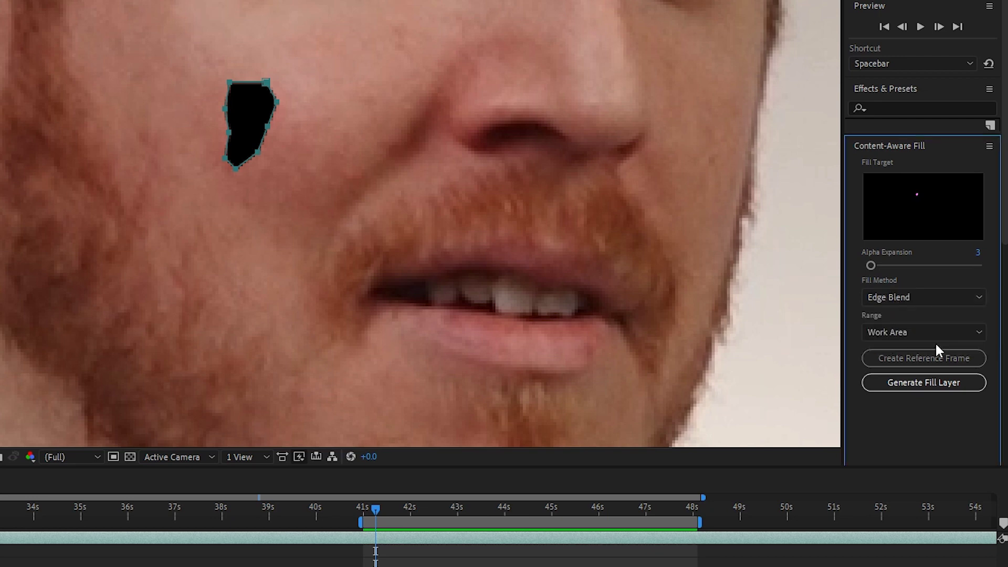
{"action": "left_click", "coordinate": [947, 384]}
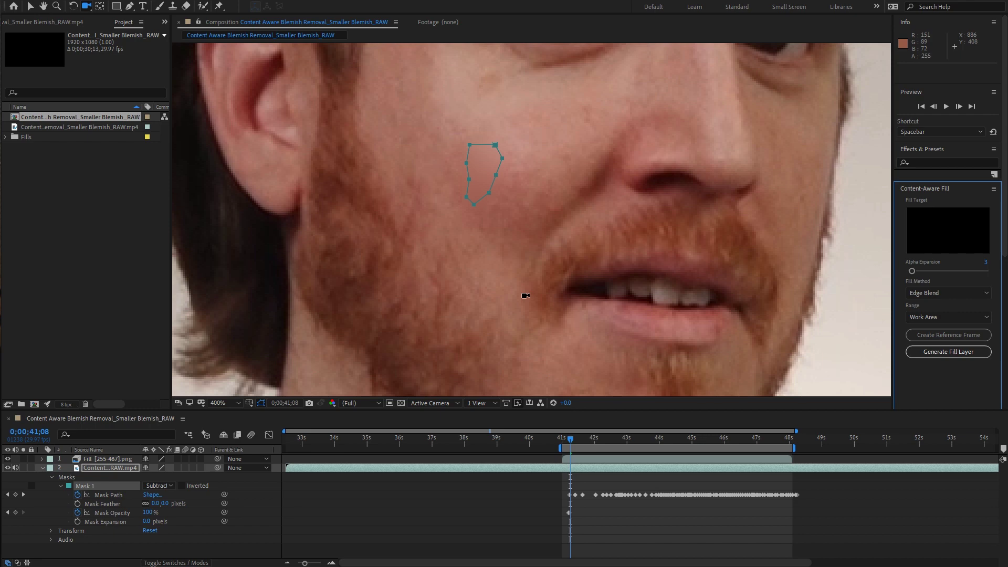
- With the Selection tool, view at 100%, deselect layers, and RAM-preview the patched shot
{"action": "left_click", "coordinate": [30, 7]}
{"action": "key", "text": "comma"}
{"action": "key", "text": "comma"}
{"action": "key", "text": "comma"}
{"action": "key", "text": "comma"}
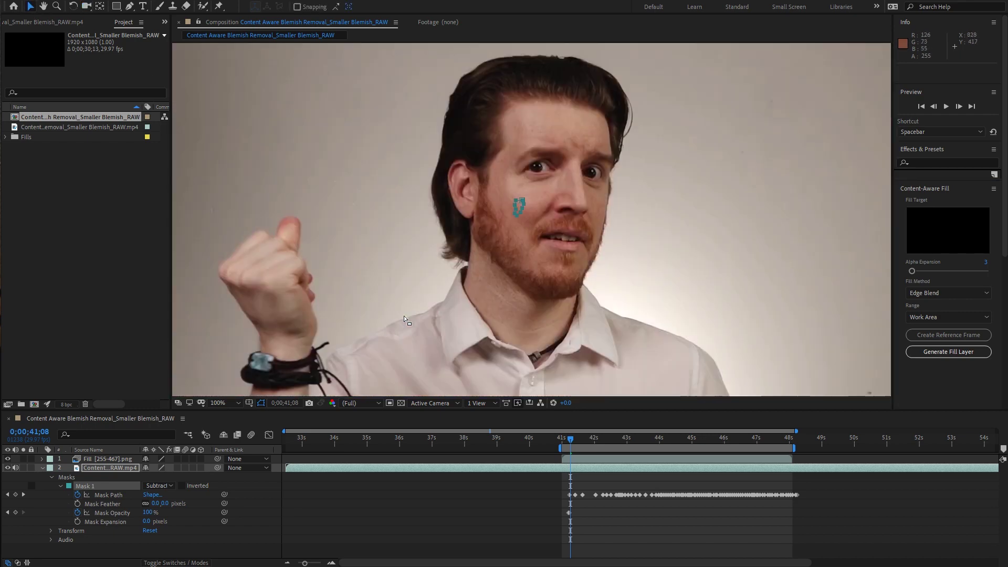
{"action": "left_click", "coordinate": [539, 485]}
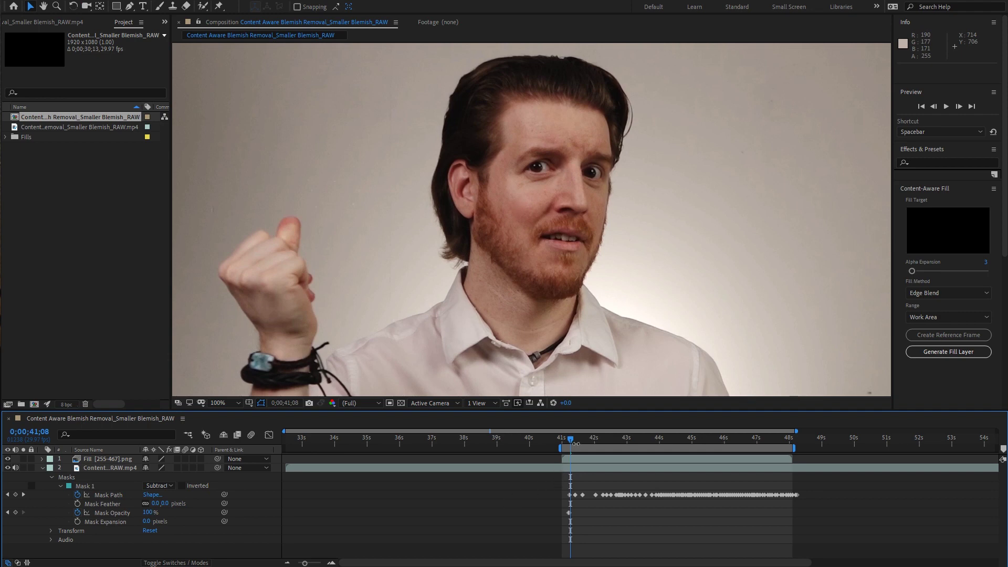
{"action": "key", "text": "space"}
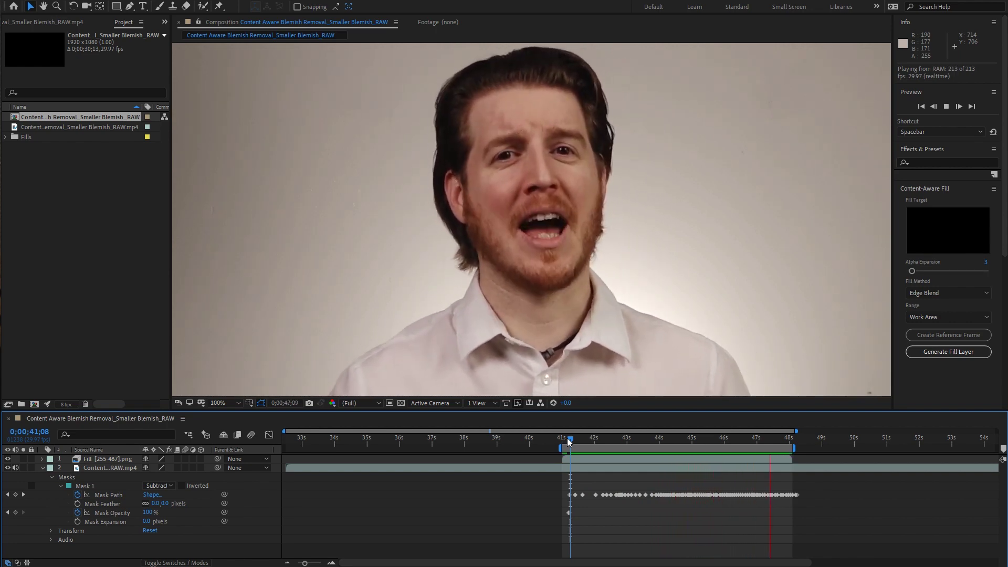
{"action": "scroll", "coordinate": [572, 234], "scroll_direction": "up", "scroll_amount": 2}
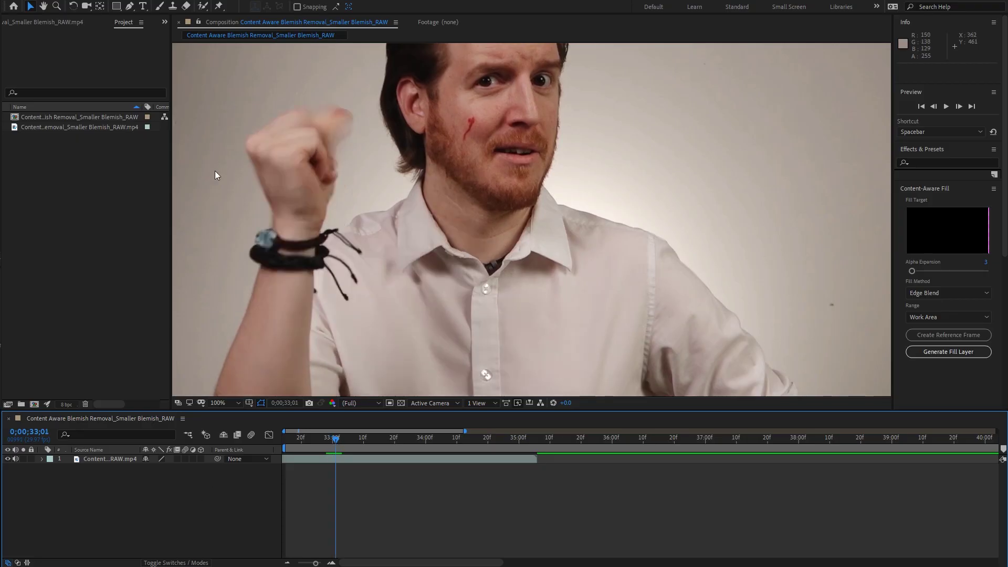
- Pen-trace a closed mask around the red marker streak under the eye at 33;01, then deselect
{"action": "left_click", "coordinate": [134, 9]}
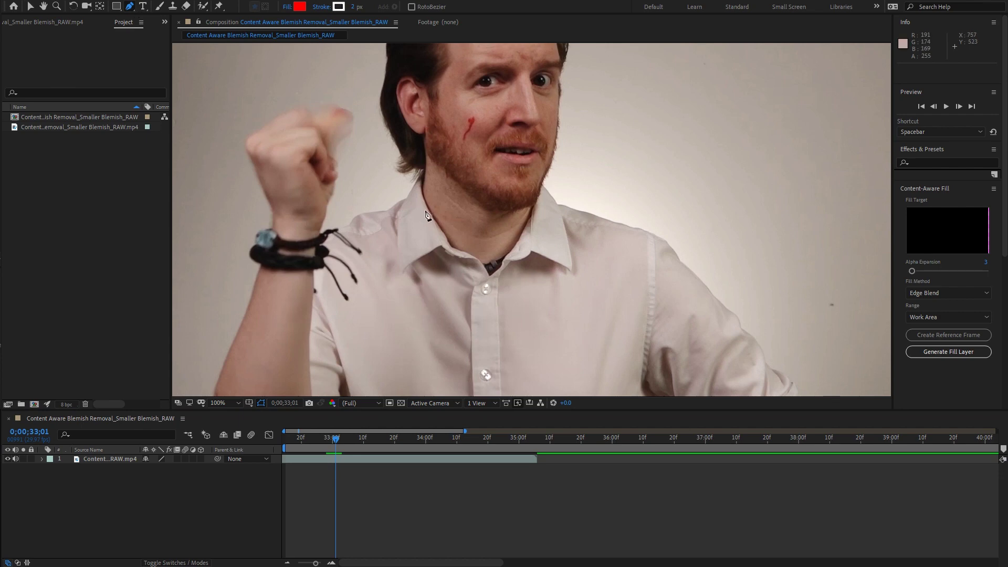
{"action": "scroll", "coordinate": [453, 117], "scroll_direction": "up", "scroll_amount": 4}
{"action": "left_click", "coordinate": [524, 120]}
{"action": "left_click", "coordinate": [504, 131]}
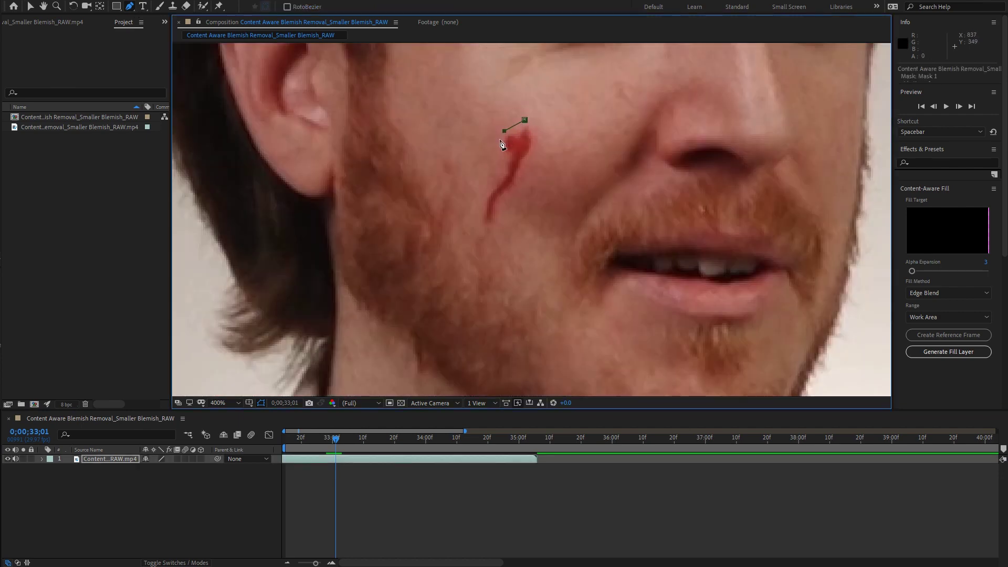
{"action": "left_click", "coordinate": [505, 157]}
{"action": "left_click", "coordinate": [502, 170]}
{"action": "left_click", "coordinate": [493, 181]}
{"action": "left_click", "coordinate": [481, 192]}
{"action": "left_click", "coordinate": [481, 205]}
{"action": "left_click", "coordinate": [478, 223]}
{"action": "left_click", "coordinate": [497, 226]}
{"action": "left_click", "coordinate": [500, 208]}
{"action": "left_click", "coordinate": [509, 195]}
{"action": "left_click", "coordinate": [519, 184]}
{"action": "left_click", "coordinate": [528, 169]}
{"action": "left_click", "coordinate": [534, 153]}
{"action": "left_click", "coordinate": [535, 135]}
{"action": "left_click", "coordinate": [525, 120]}
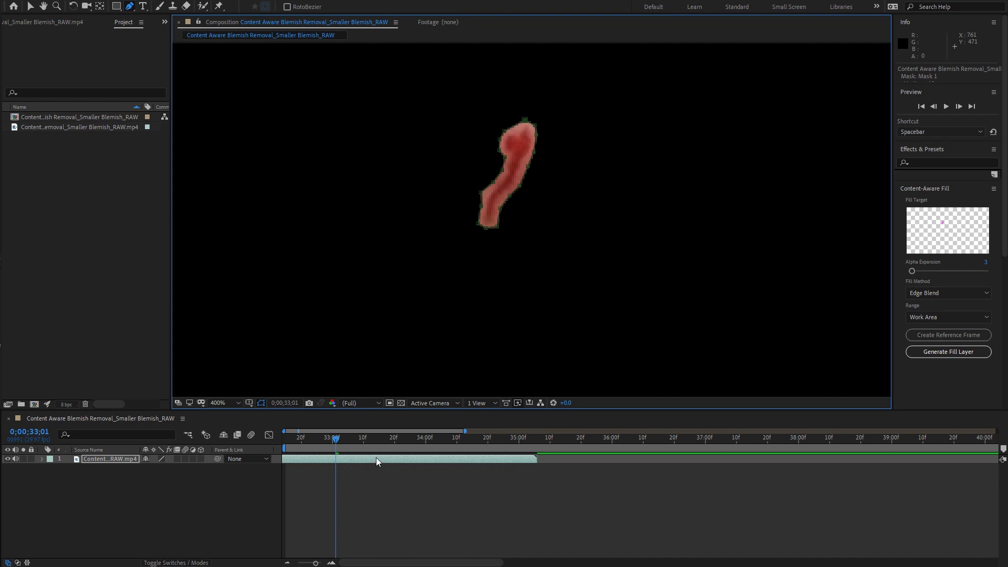
{"action": "left_click", "coordinate": [380, 477]}
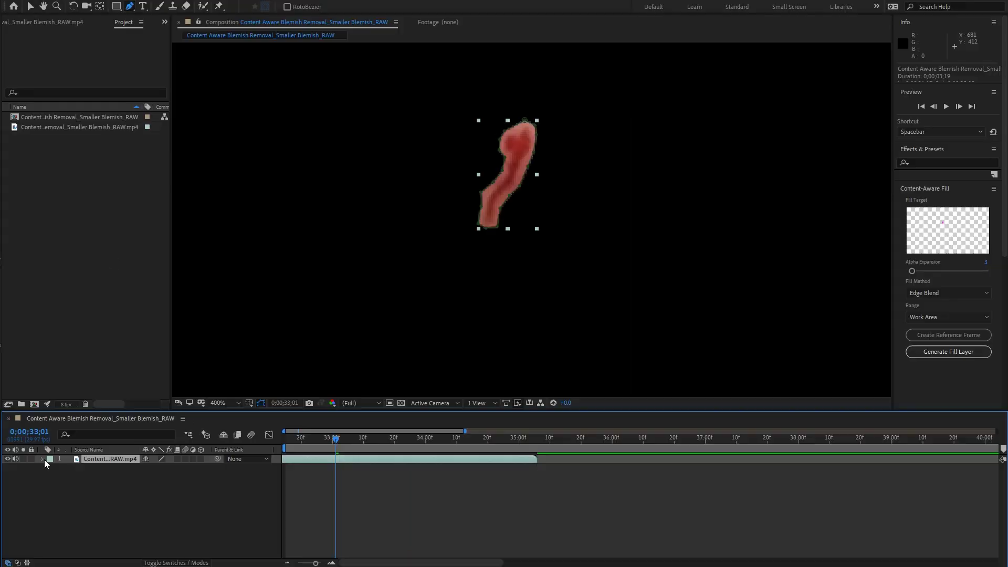
- Expand the footage layer's masks, set Mask 1 mode to None, and zoom out
{"action": "left_click", "coordinate": [43, 459]}
{"action": "left_click", "coordinate": [50, 468]}
{"action": "left_click", "coordinate": [162, 477]}
{"action": "left_click", "coordinate": [168, 484]}
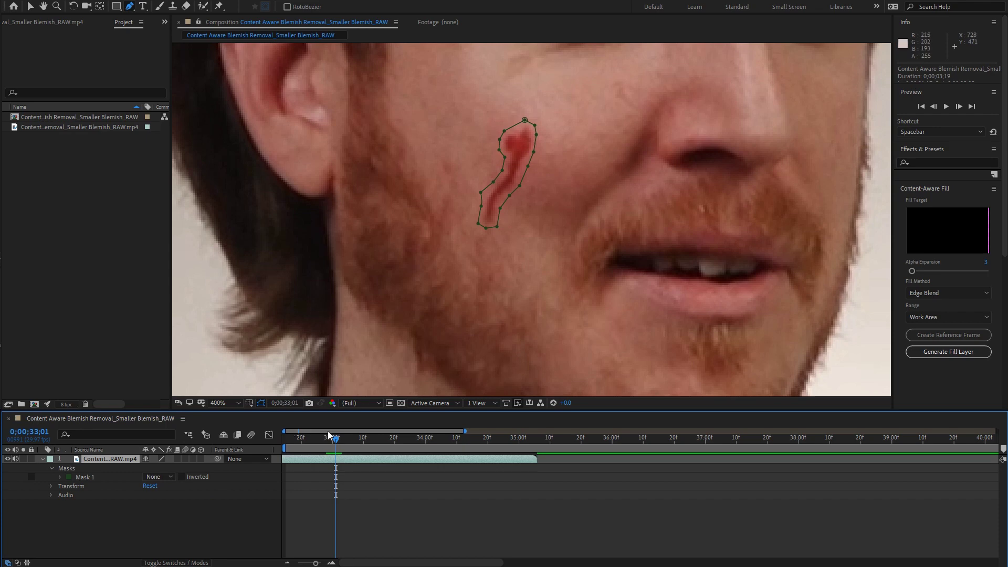
{"action": "key", "text": "comma"}
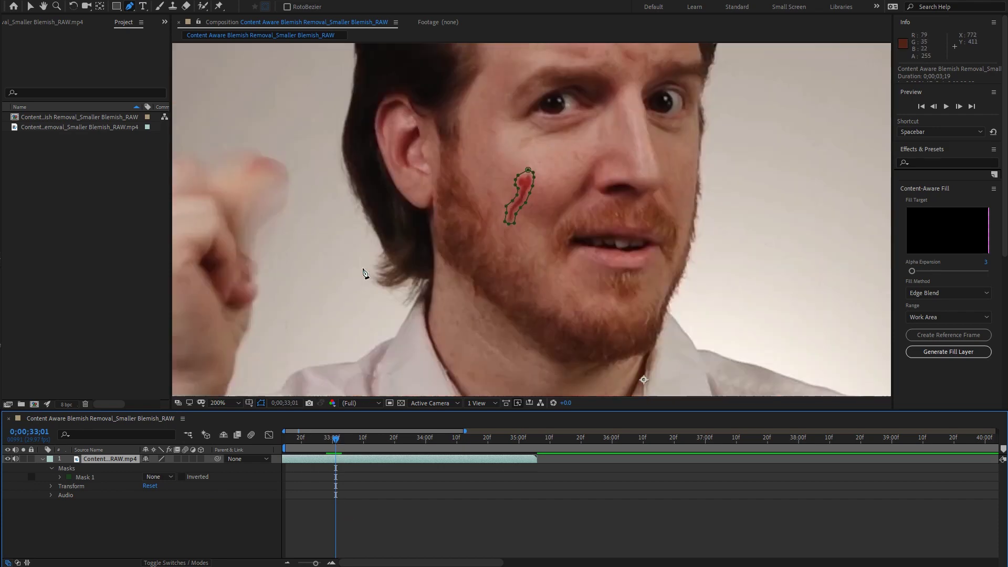
- Keyframe Mask Opacity at 0% on frame 33;01 and 100% on 33;02
{"action": "left_click", "coordinate": [334, 440]}
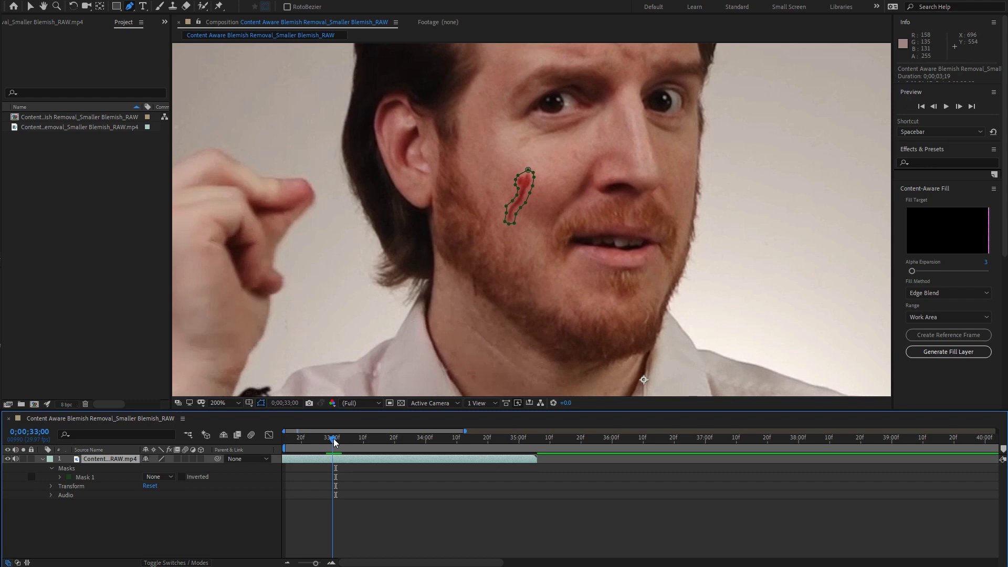
{"action": "left_click", "coordinate": [60, 478]}
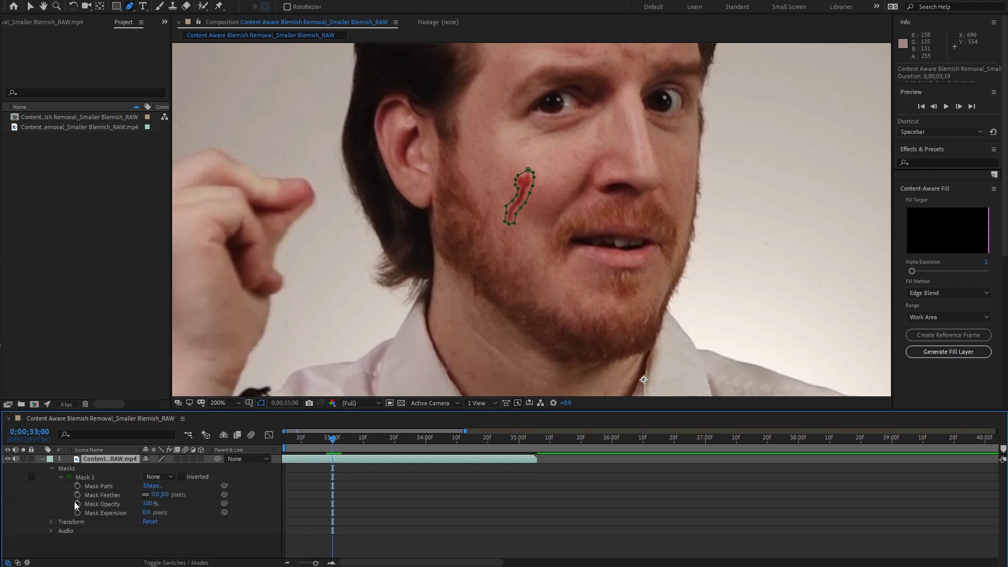
{"action": "left_click", "coordinate": [77, 503]}
{"action": "left_click", "coordinate": [150, 503]}
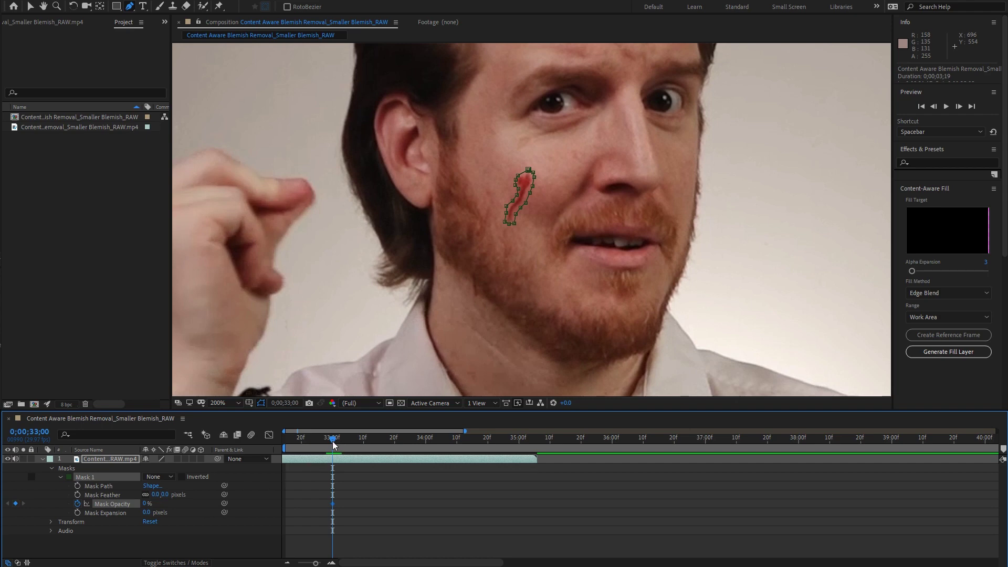
{"action": "left_click_drag", "start_coordinate": [332, 444], "coordinate": [336, 444]}
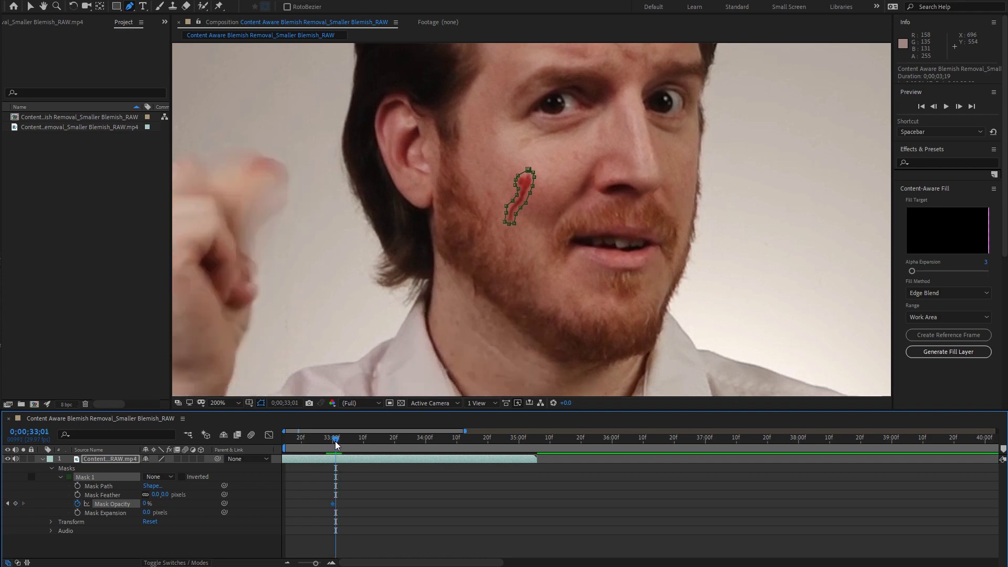
{"action": "left_click_drag", "start_coordinate": [332, 502], "coordinate": [334, 502]}
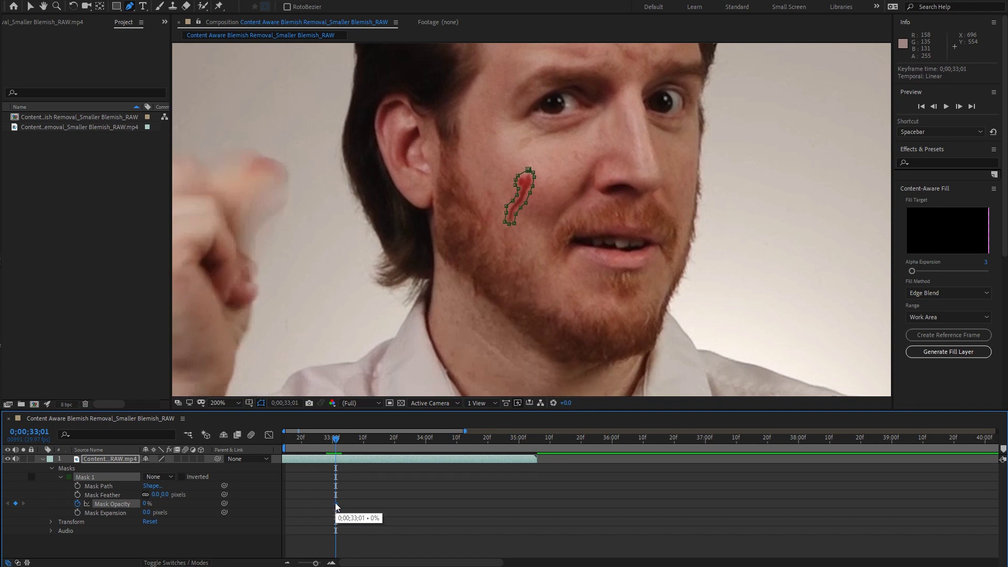
{"action": "left_click", "coordinate": [340, 440]}
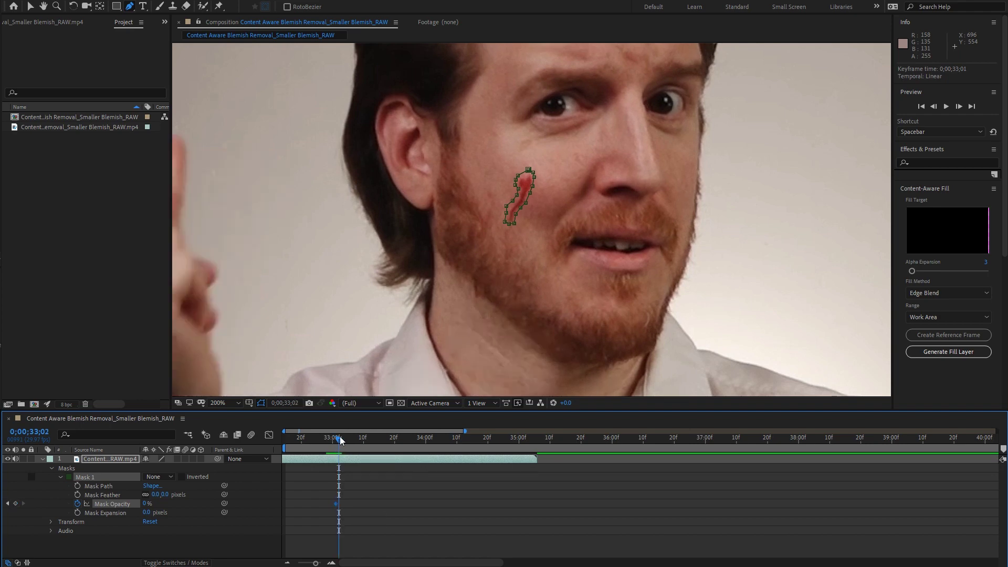
{"action": "left_click", "coordinate": [147, 505]}
{"action": "type", "text": "100"}
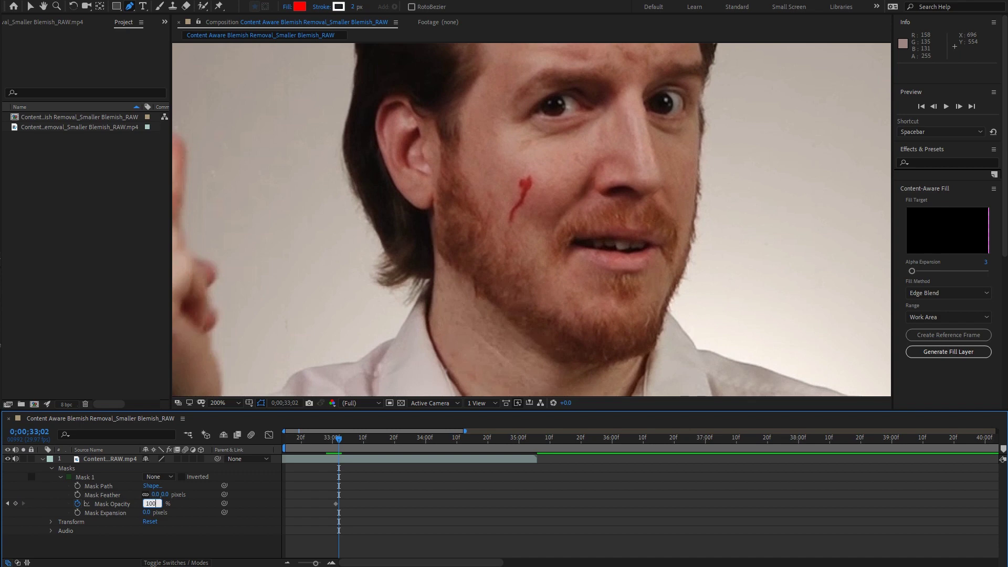
{"action": "key", "text": "Return"}
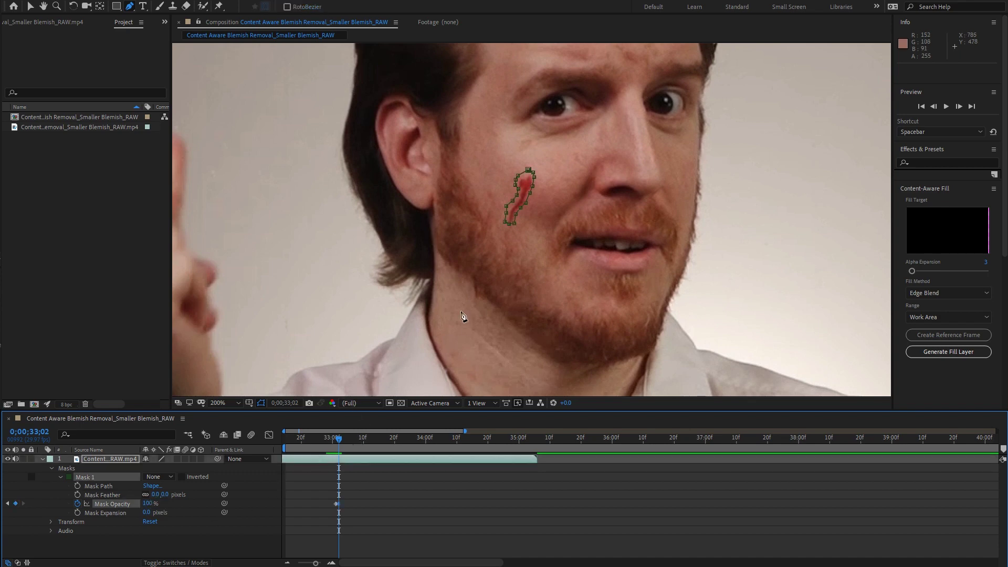
- Zoom in on the cheek and enable Mask Path keyframing at 0;00;33;02
{"action": "key", "text": "period"}
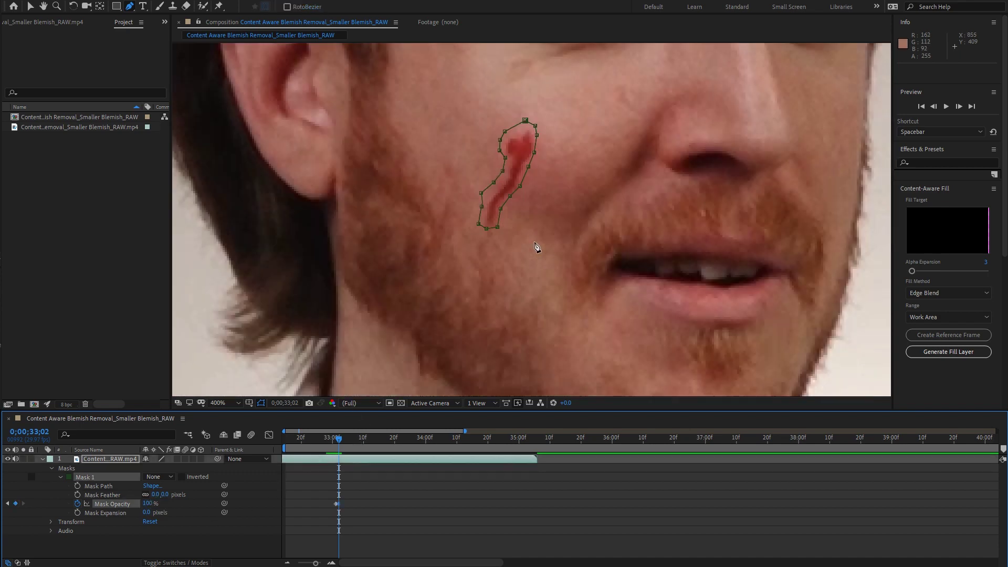
{"action": "key", "text": "period"}
{"action": "key", "text": "comma"}
{"action": "left_click", "coordinate": [77, 486]}
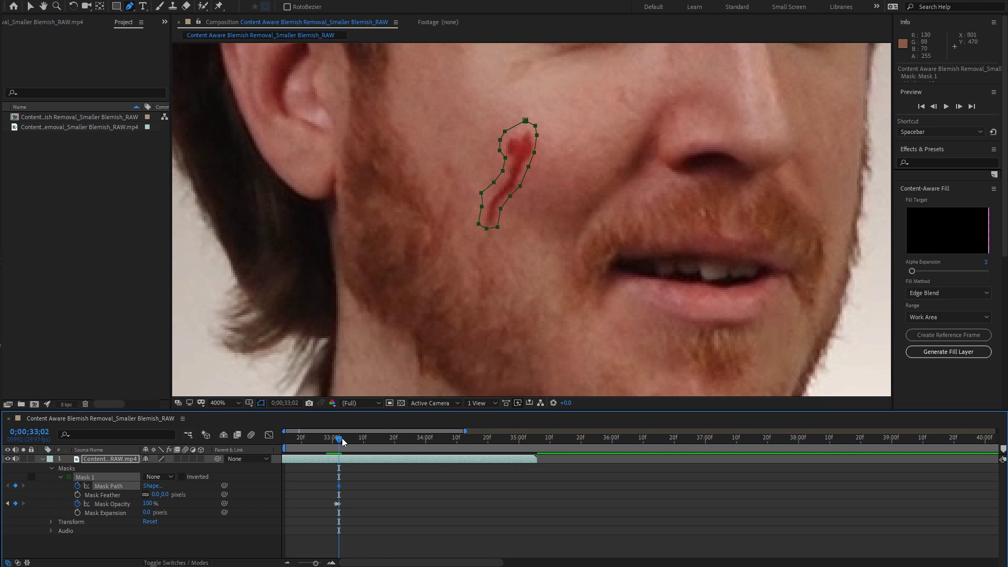
- Reposition the mask frame by frame to follow the streak, then return to 33;02
{"action": "left_click_drag", "start_coordinate": [344, 441], "coordinate": [346, 443]}
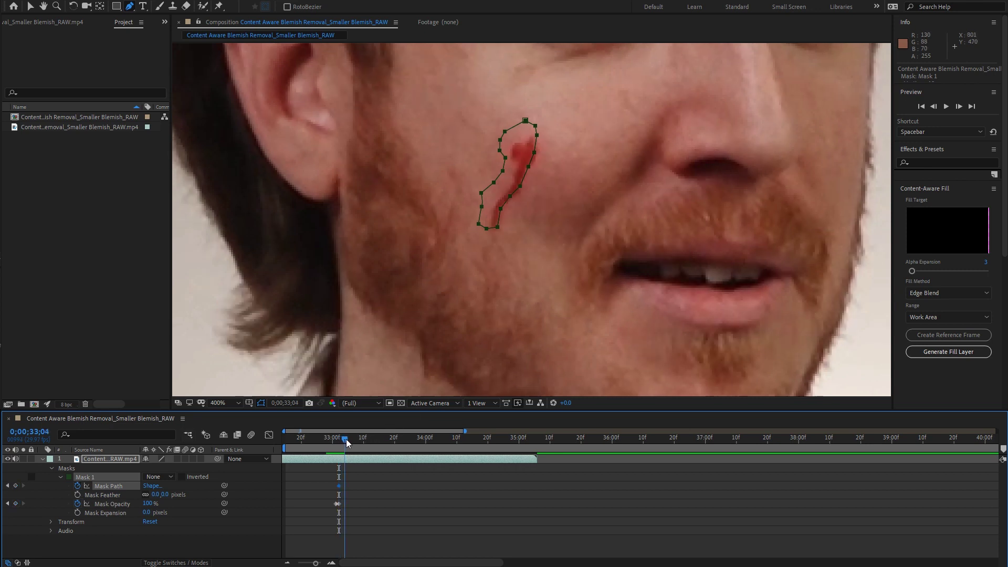
{"action": "left_click_drag", "start_coordinate": [511, 201], "coordinate": [513, 201]}
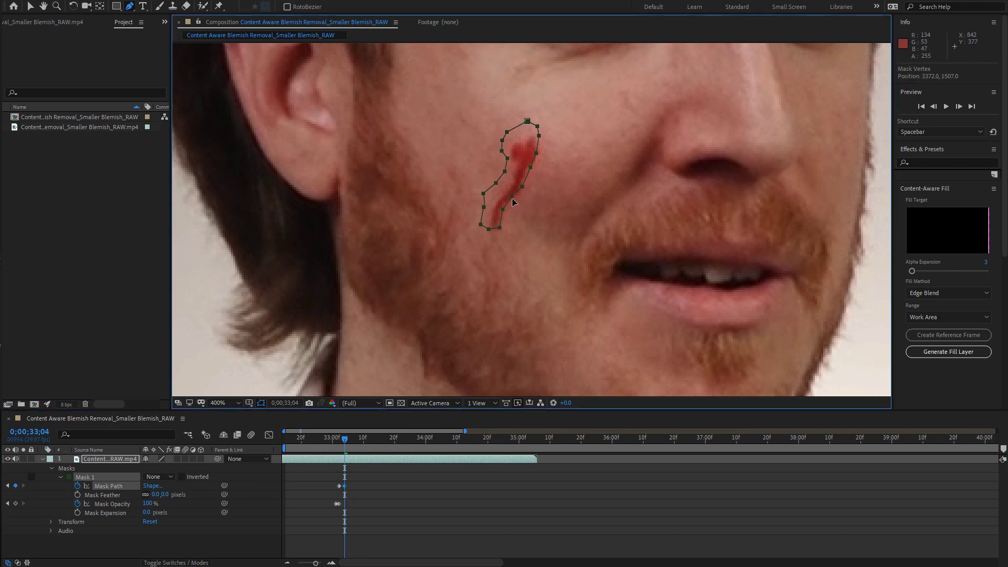
{"action": "left_click", "coordinate": [350, 440]}
{"action": "left_click", "coordinate": [354, 442]}
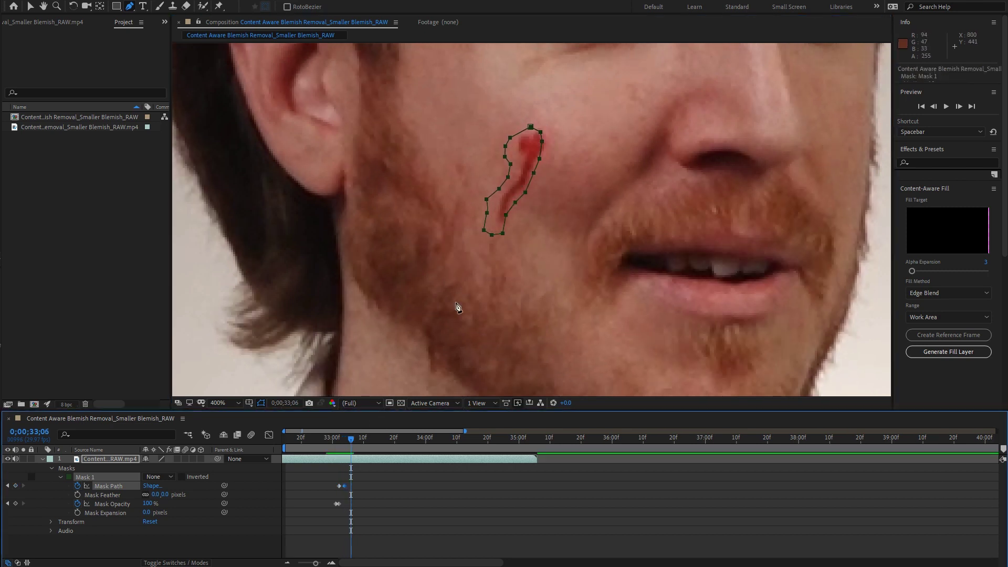
{"action": "left_click_drag", "start_coordinate": [529, 196], "coordinate": [528, 155]}
{"action": "key", "text": "Page_Down"}
{"action": "key", "text": "Page_Down"}
{"action": "key", "text": "Page_Down"}
{"action": "key", "text": "Page_Down"}
{"action": "key", "text": "Page_Down"}
{"action": "key", "text": "Page_Down"}
{"action": "key", "text": "Page_Down"}
{"action": "key", "text": "Page_Down"}
{"action": "key", "text": "Page_Down"}
{"action": "key", "text": "Page_Down"}
{"action": "key", "text": "Page_Down"}
{"action": "key", "text": "Page_Down"}
{"action": "key", "text": "Page_Down"}
{"action": "key", "text": "Page_Down"}
{"action": "key", "text": "Page_Down"}
{"action": "key", "text": "Page_Down"}
{"action": "key", "text": "Page_Down"}
{"action": "key", "text": "Page_Down"}
{"action": "key", "text": "Page_Down"}
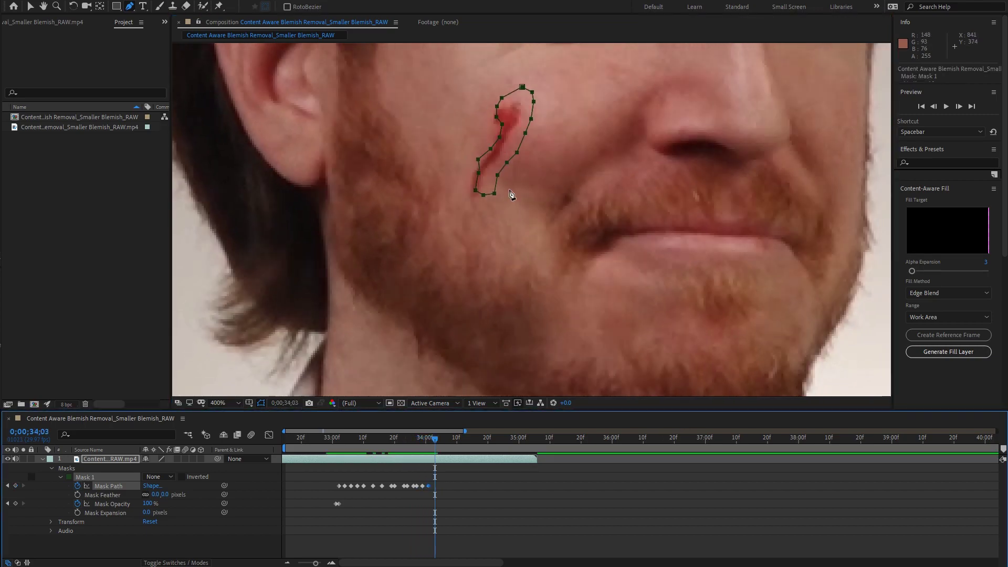
{"action": "key", "text": "Page_Down"}
{"action": "key", "text": "Page_Down"}
{"action": "key", "text": "Page_Down"}
{"action": "key", "text": "Page_Down"}
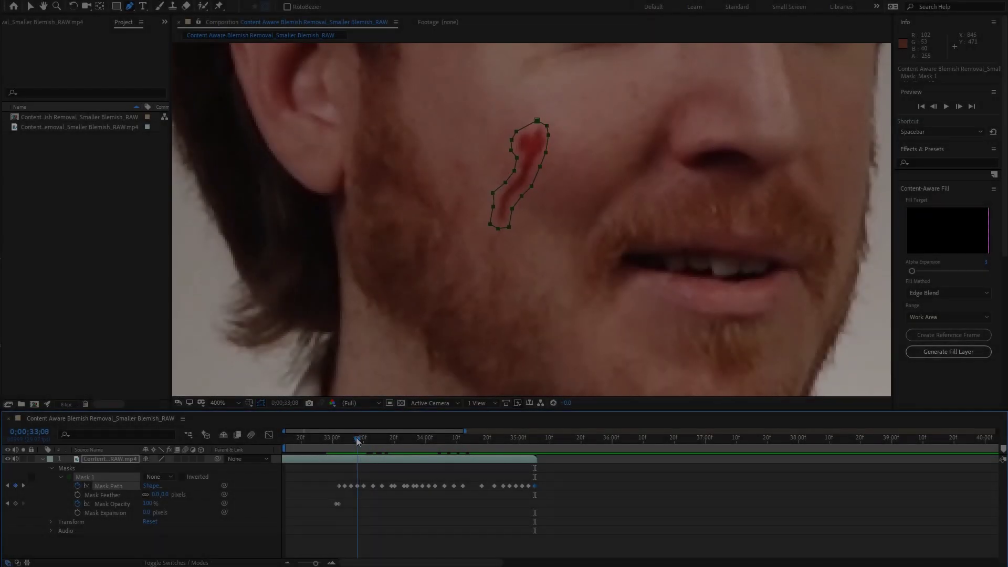
{"action": "left_click_drag", "start_coordinate": [357, 440], "coordinate": [342, 440]}
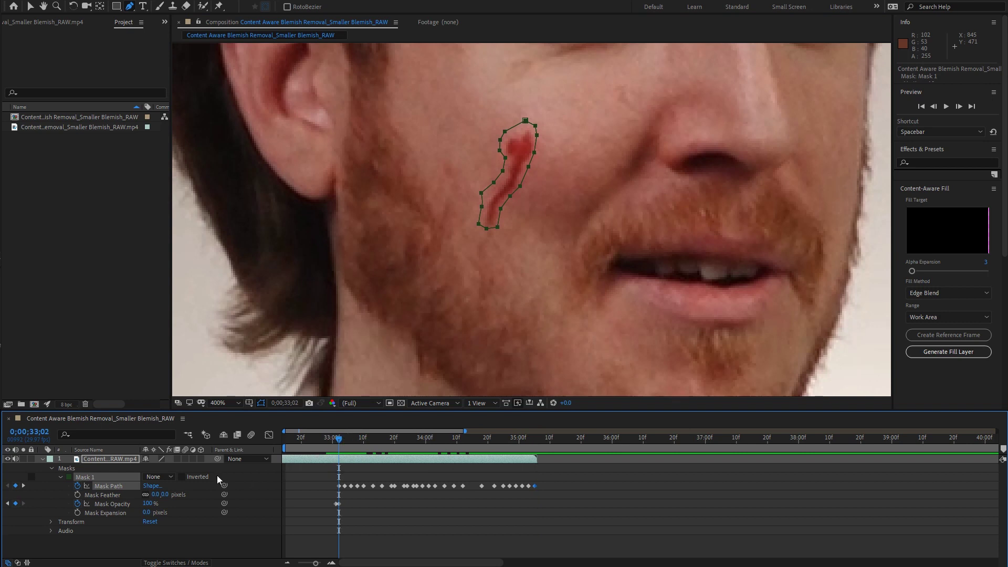
- Set Mask 1 to Subtract and generate the Edge Blend fill layer, Fill [000-912].png
{"action": "left_click", "coordinate": [161, 478]}
{"action": "left_click", "coordinate": [166, 510]}
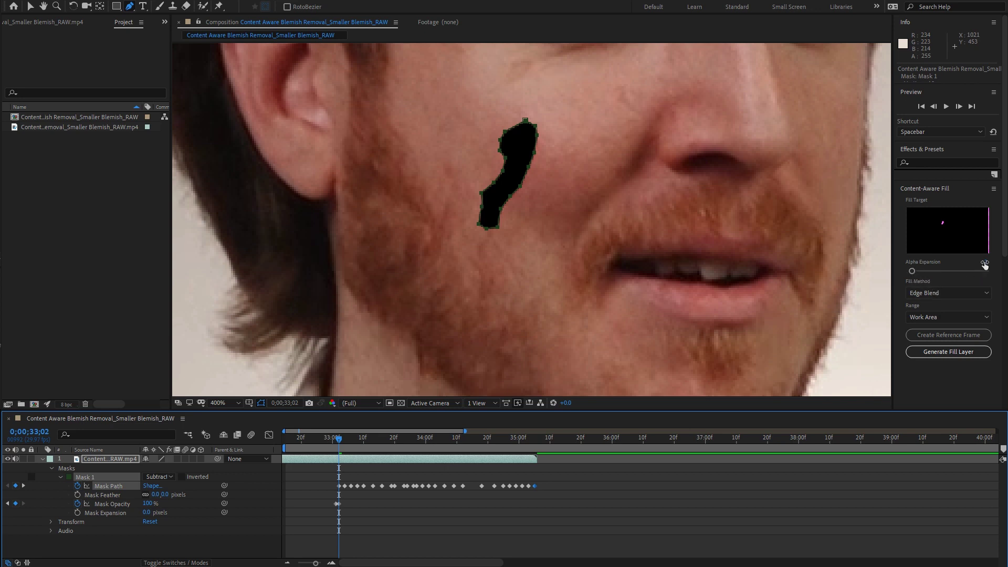
{"action": "left_click", "coordinate": [953, 353]}
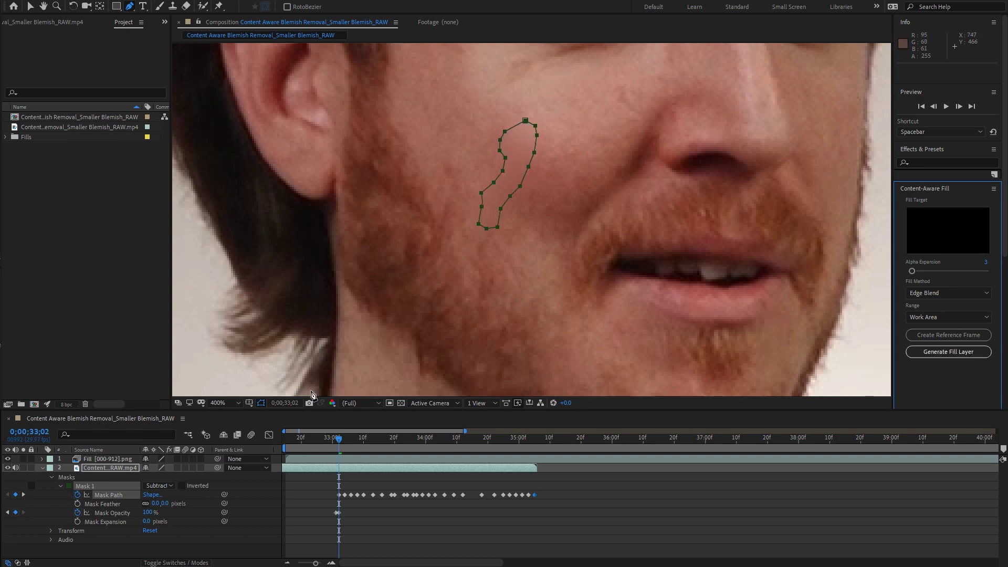
- From frame 33;01, play the preview twice to confirm the cheek streak is gone
{"action": "left_click", "coordinate": [336, 438]}
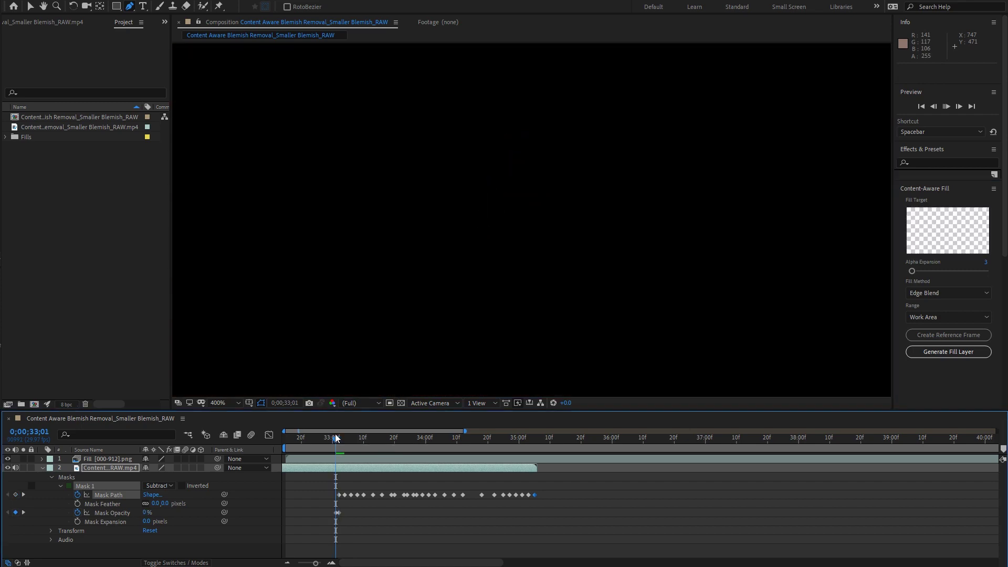
{"action": "key", "text": "space"}
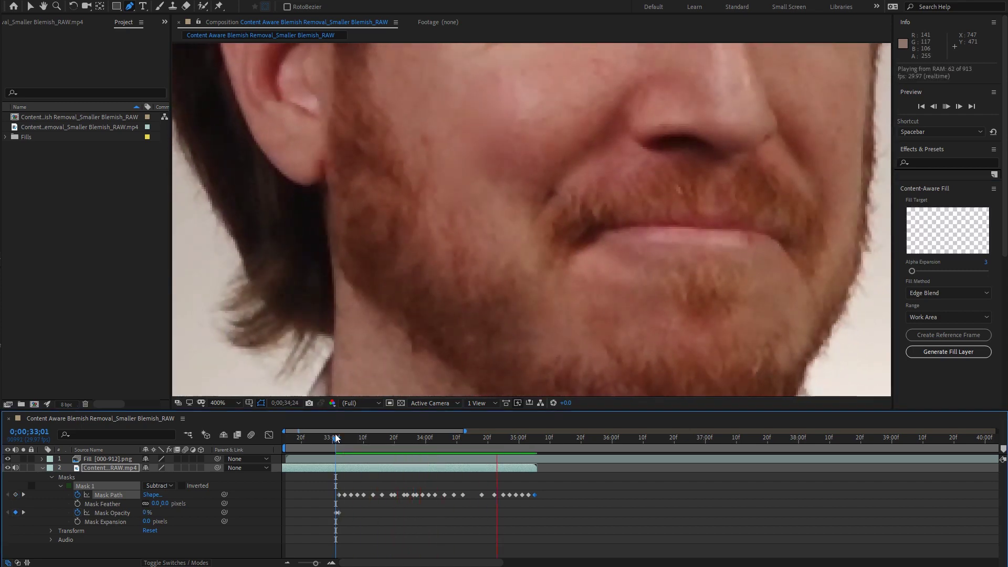
{"action": "key", "text": "space"}
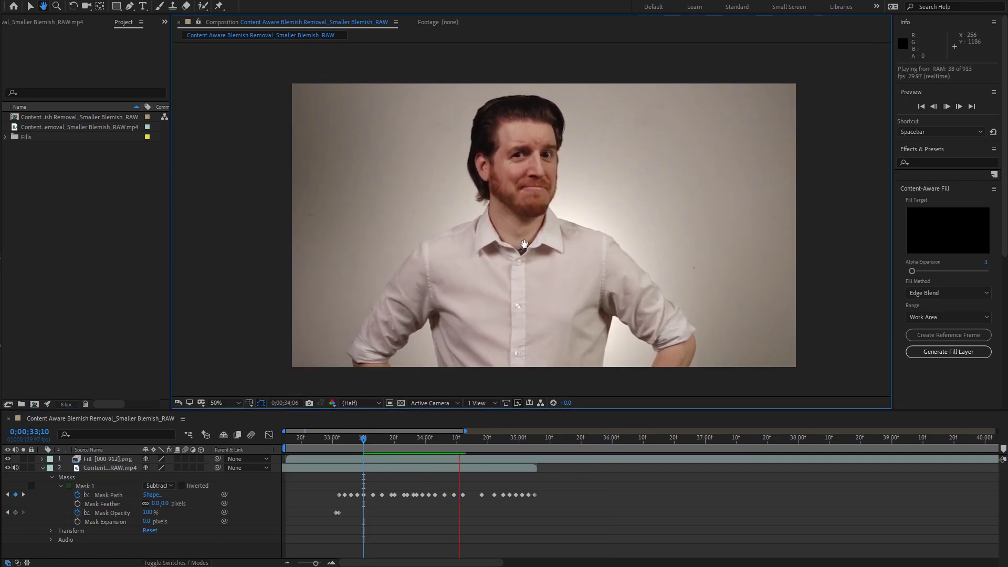
{"action": "key", "text": "space"}
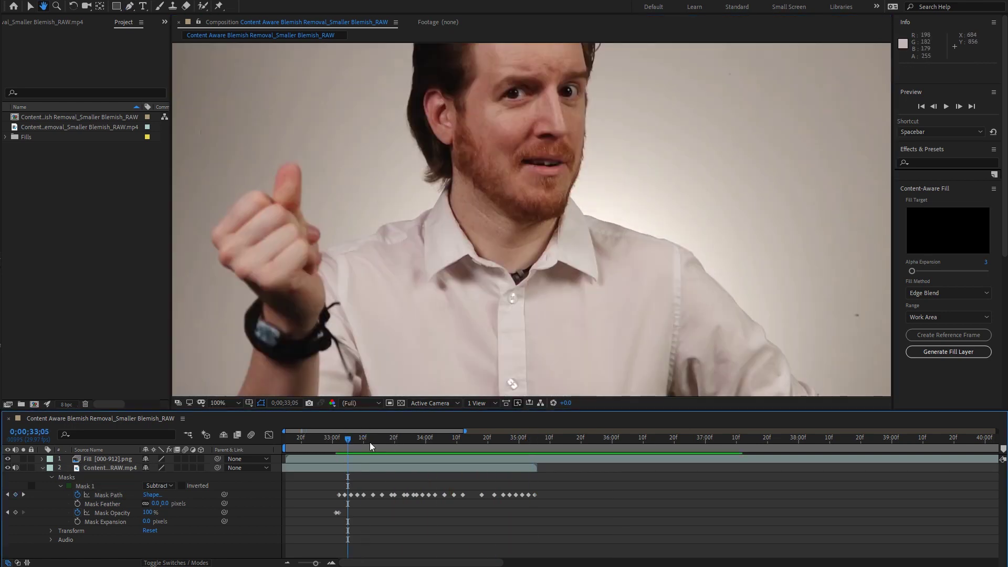
{"action": "key", "text": "space"}
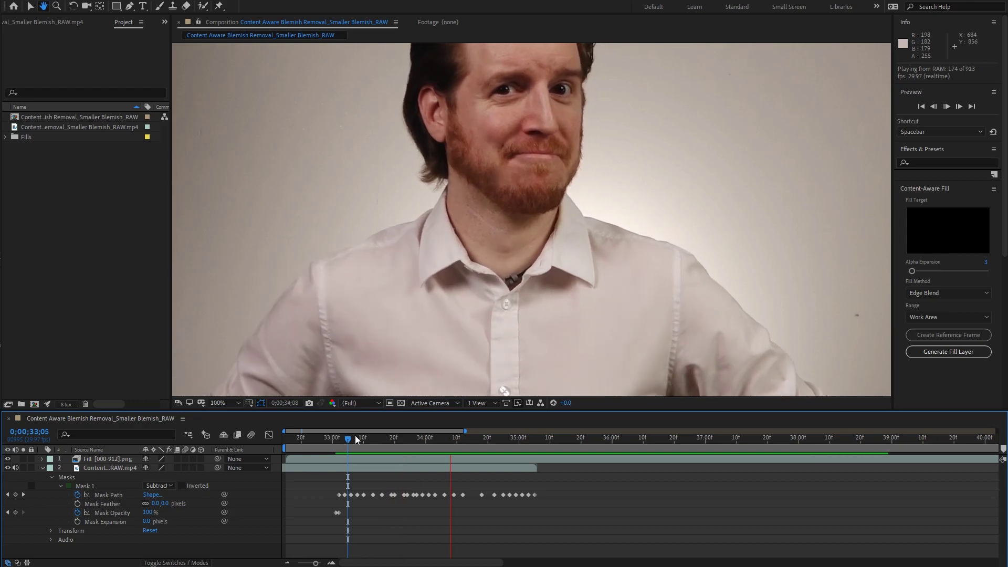